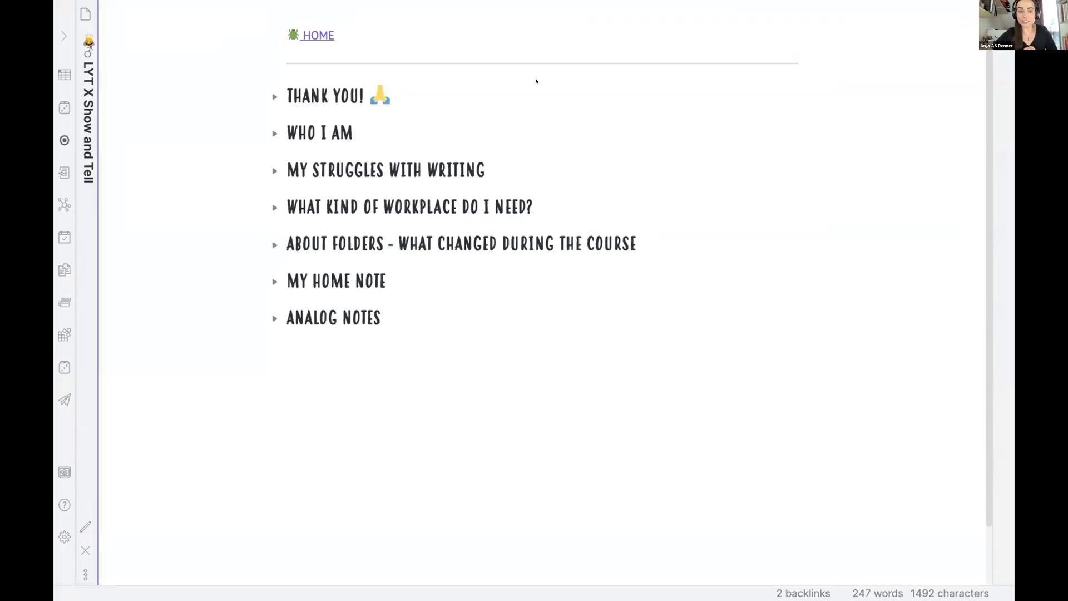
# - Switch the Show and Tell note to source editing, fold 'Thank you!' and unfold 'Who I am'
pyautogui.click(264, 91)
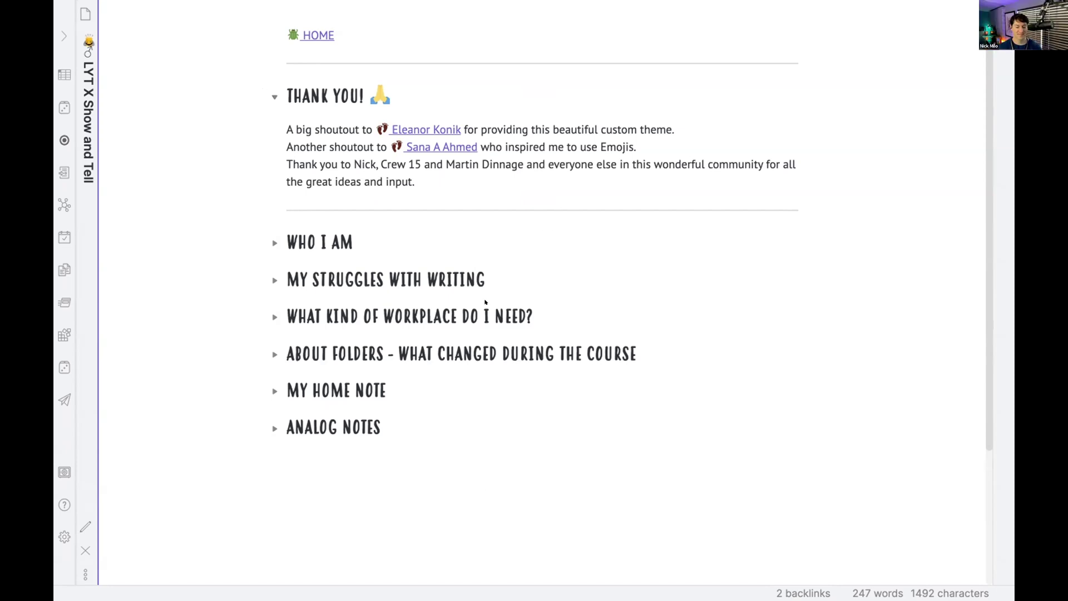
pyautogui.hotkey('ctrl', 'e')
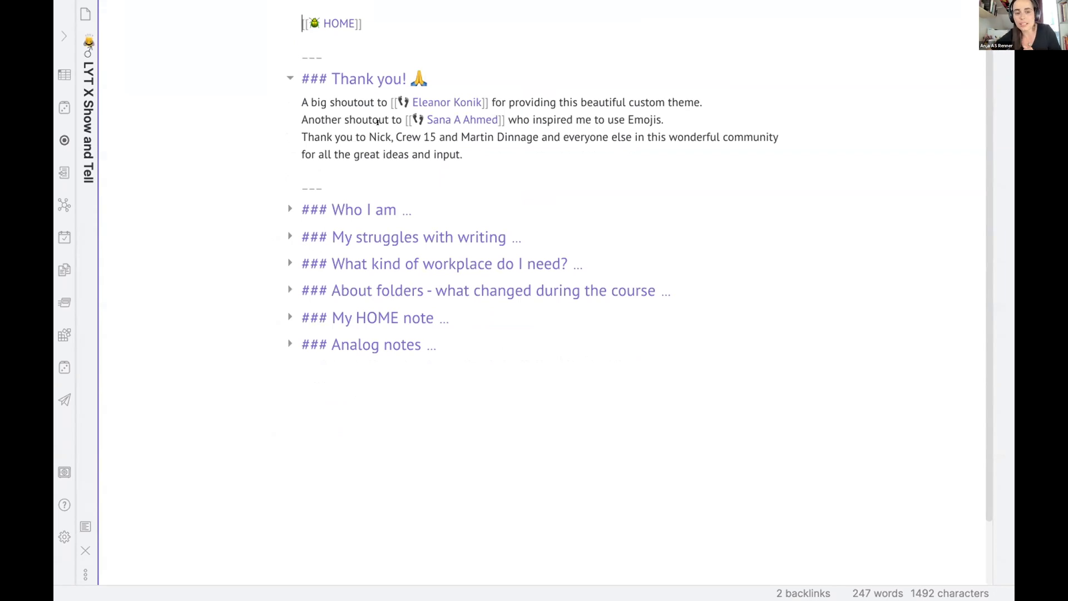
pyautogui.click(288, 79)
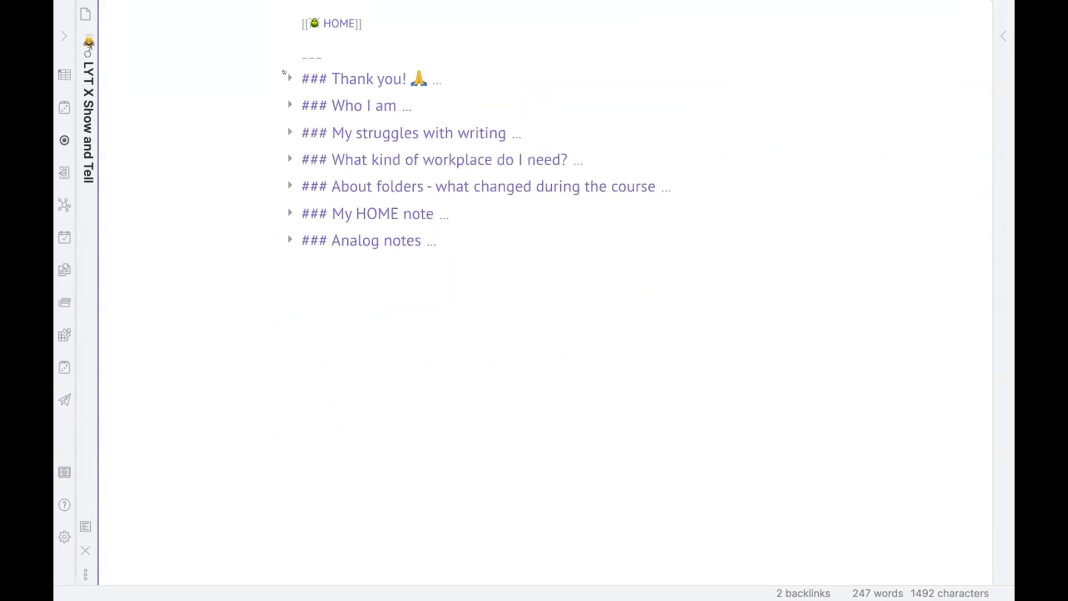
pyautogui.click(282, 101)
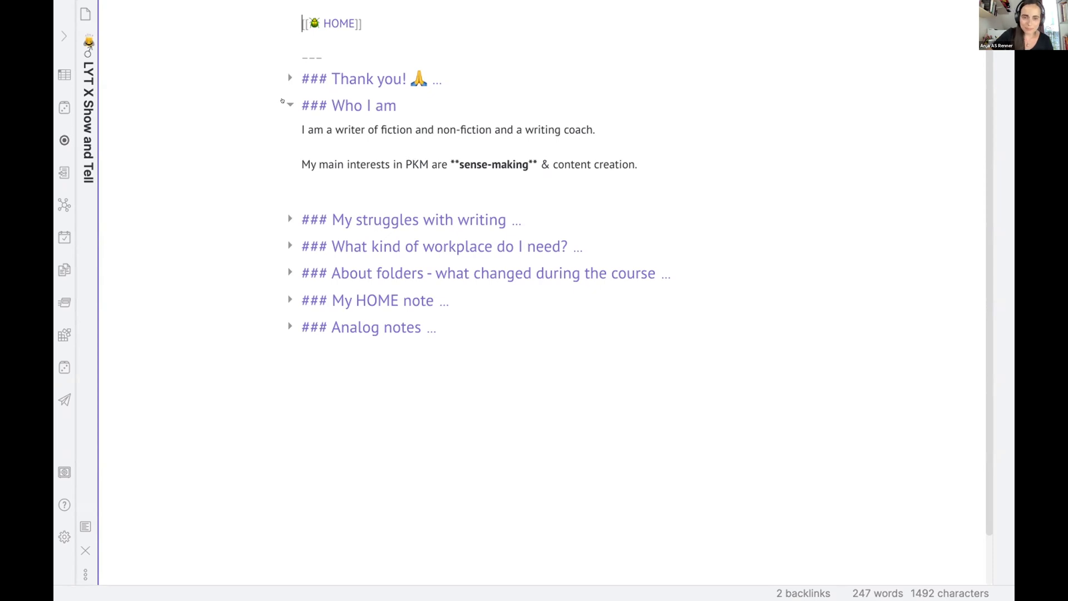
pyautogui.click(283, 102)
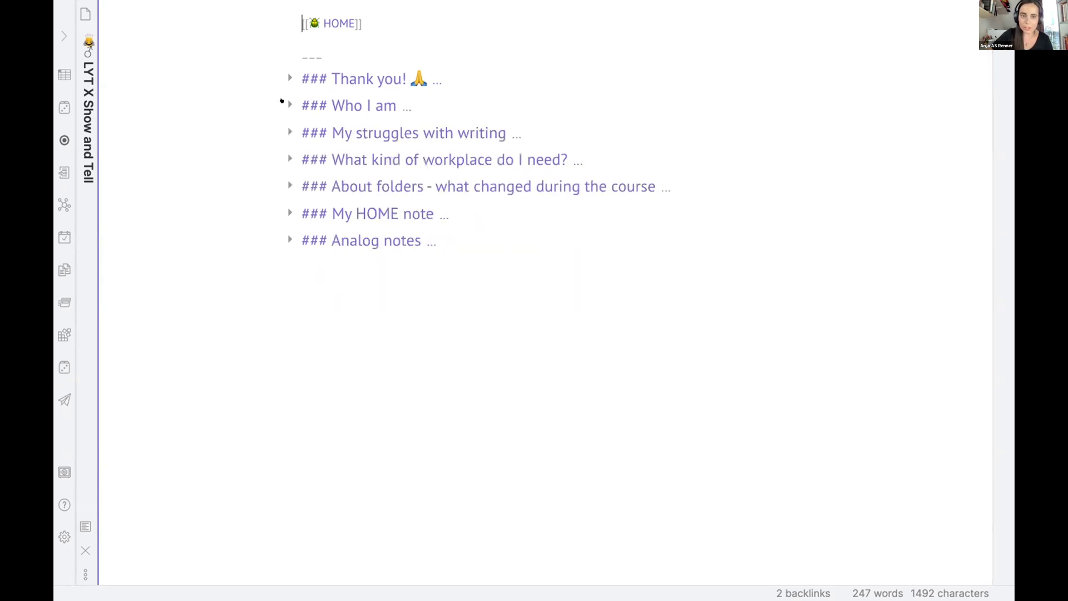
pyautogui.click(283, 125)
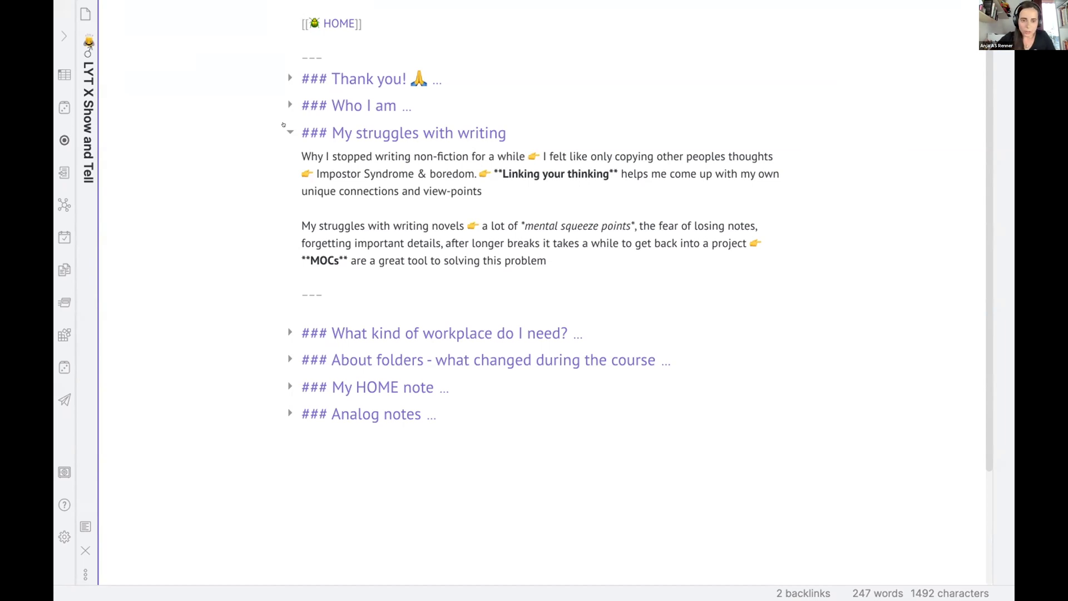
pyautogui.click(283, 125)
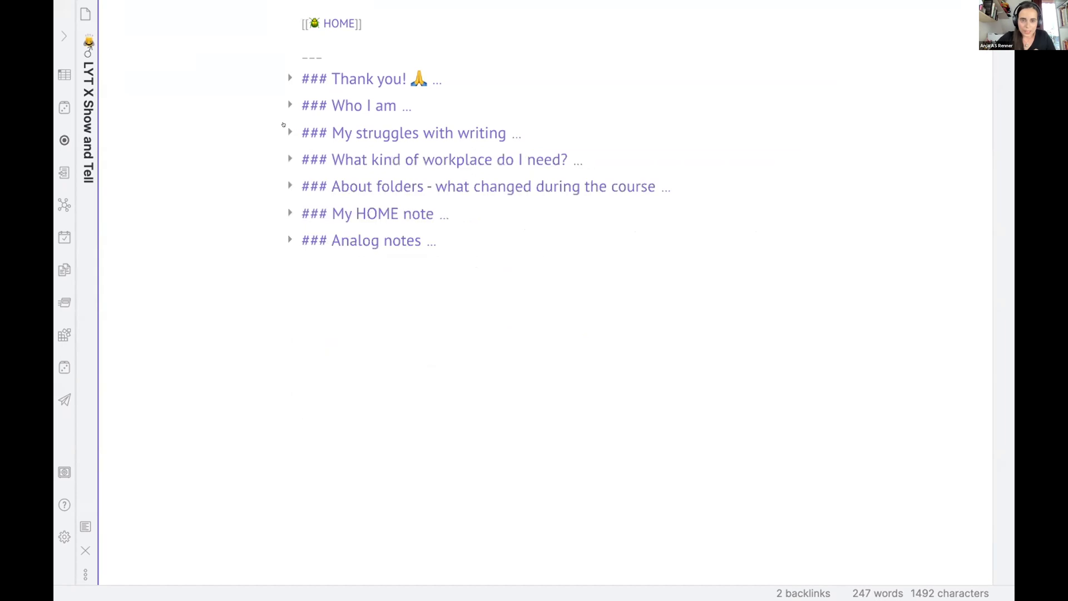
# - Peek at the workplace section, return to reading view, then fold that section again
pyautogui.click(283, 157)
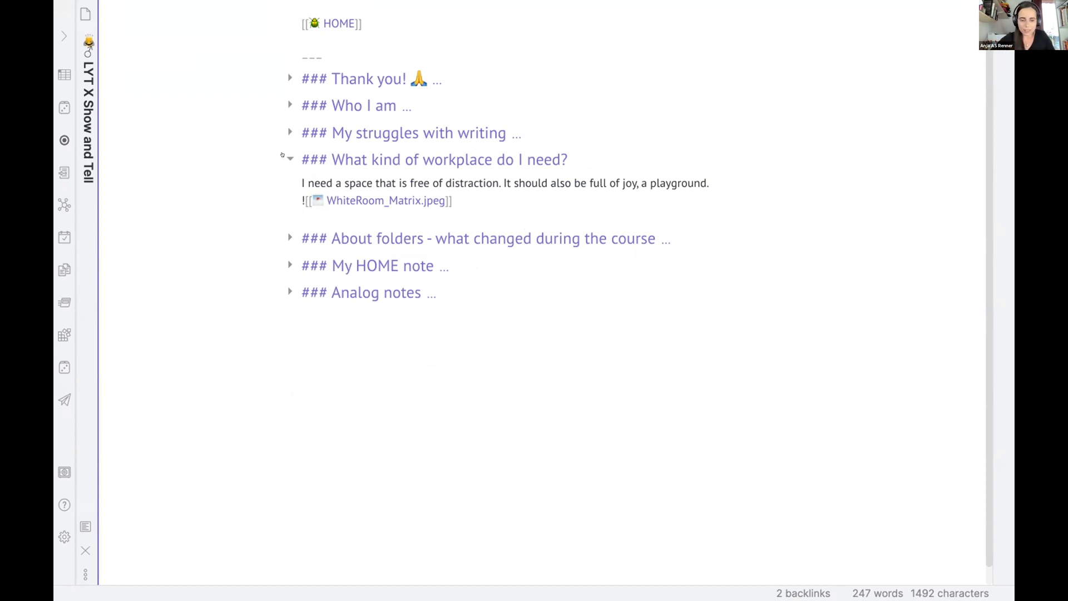
pyautogui.hotkey('ctrl', 'e')
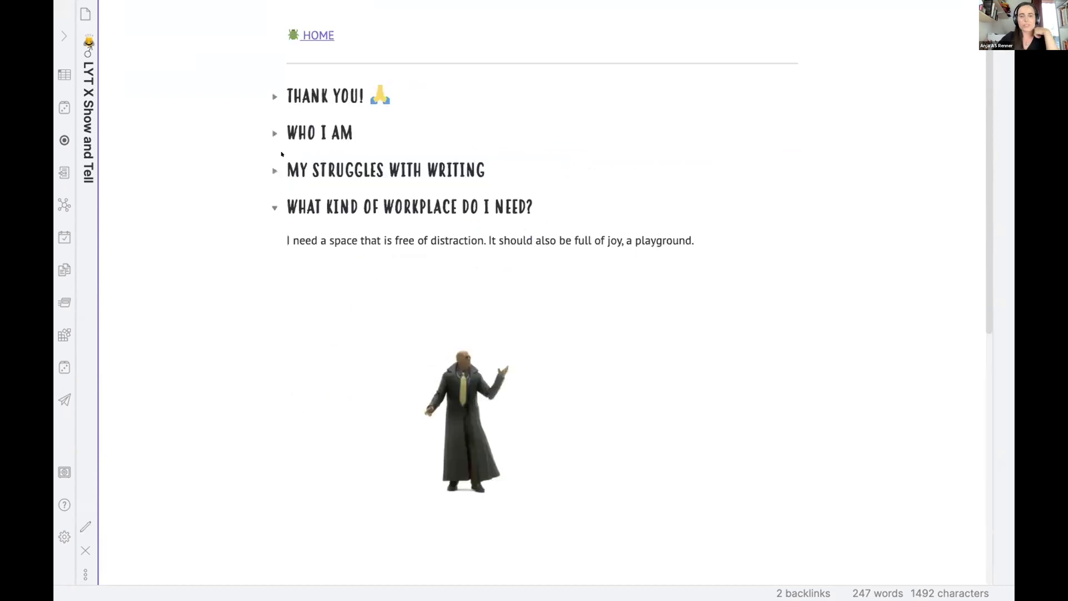
pyautogui.scroll(-3, 236, 389)
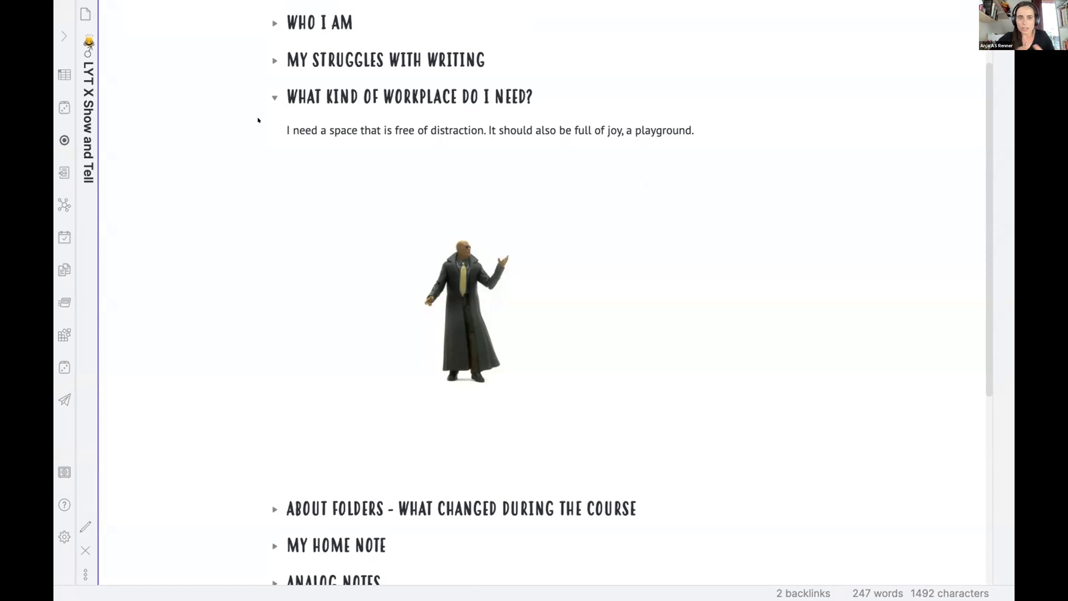
pyautogui.click(274, 97)
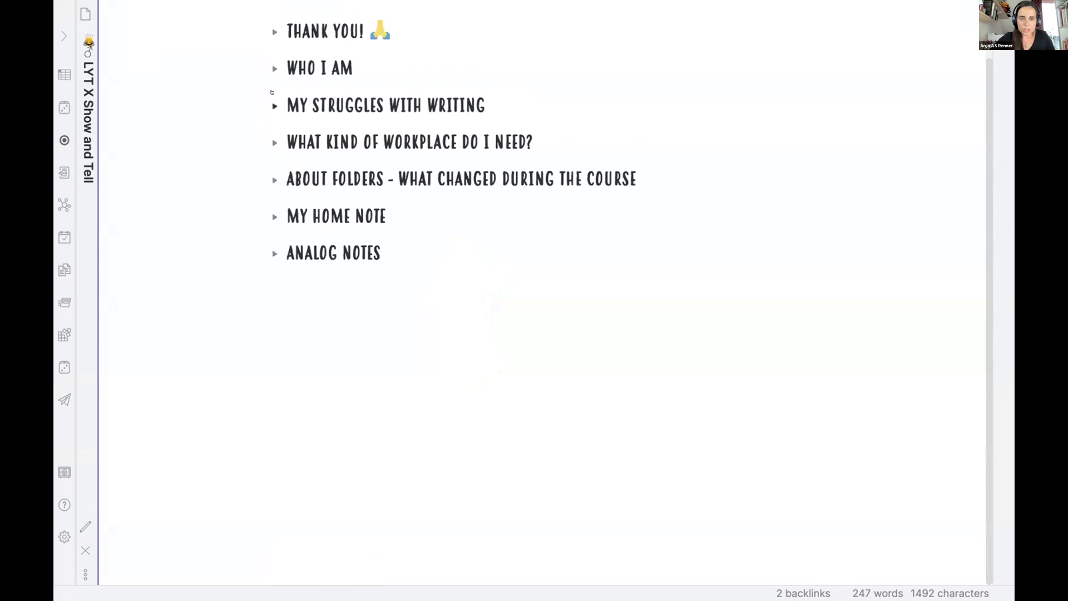
# - Unfold About folders, open LYT X My Old Folder Structure beside it, and browse its folder lists
pyautogui.click(264, 175)
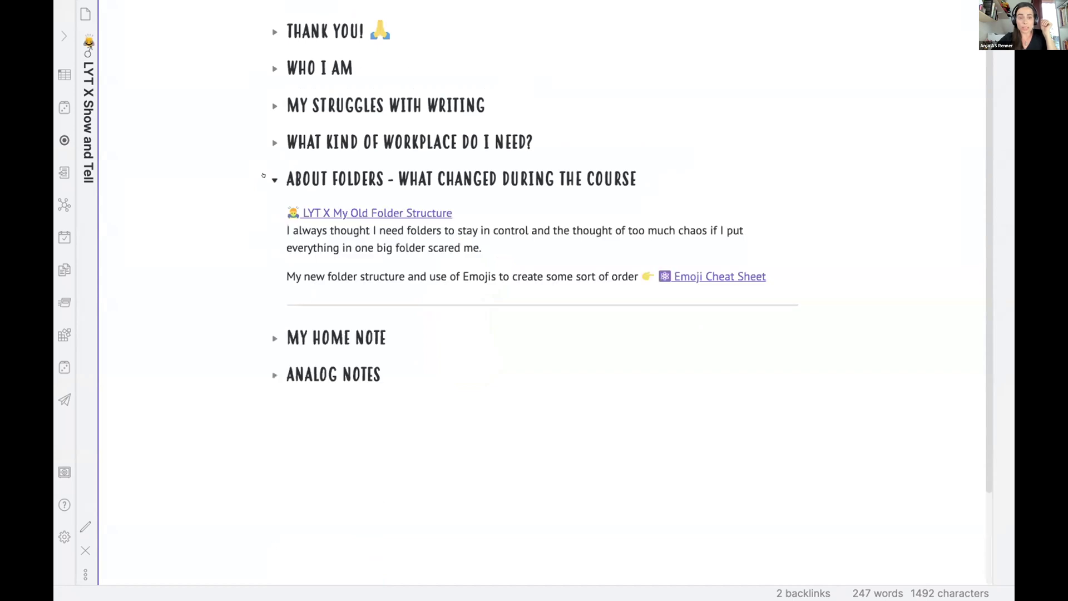
pyautogui.click(358, 211)
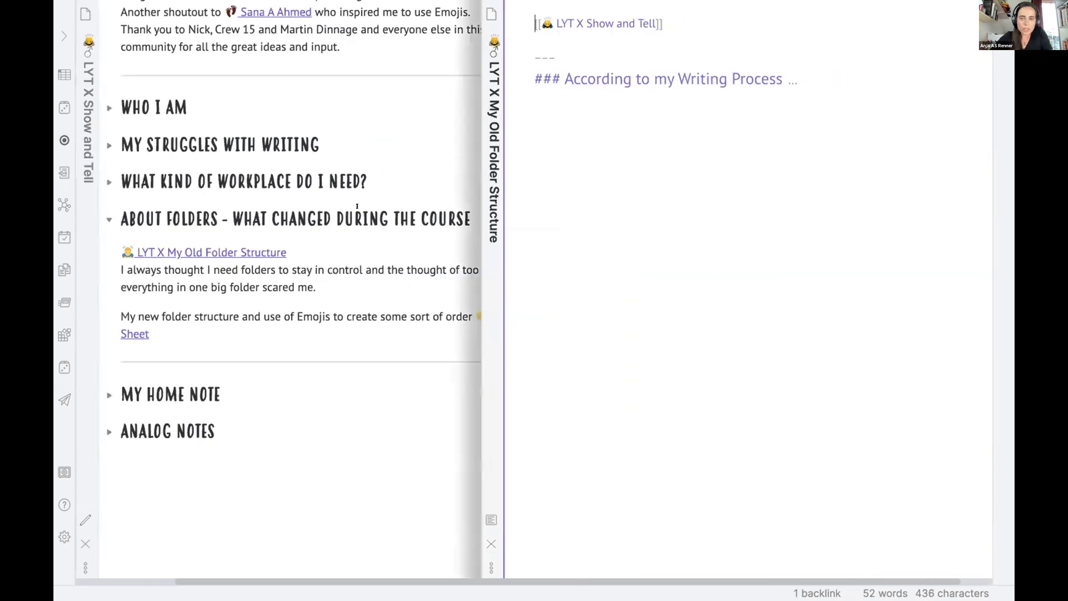
pyautogui.click(498, 77)
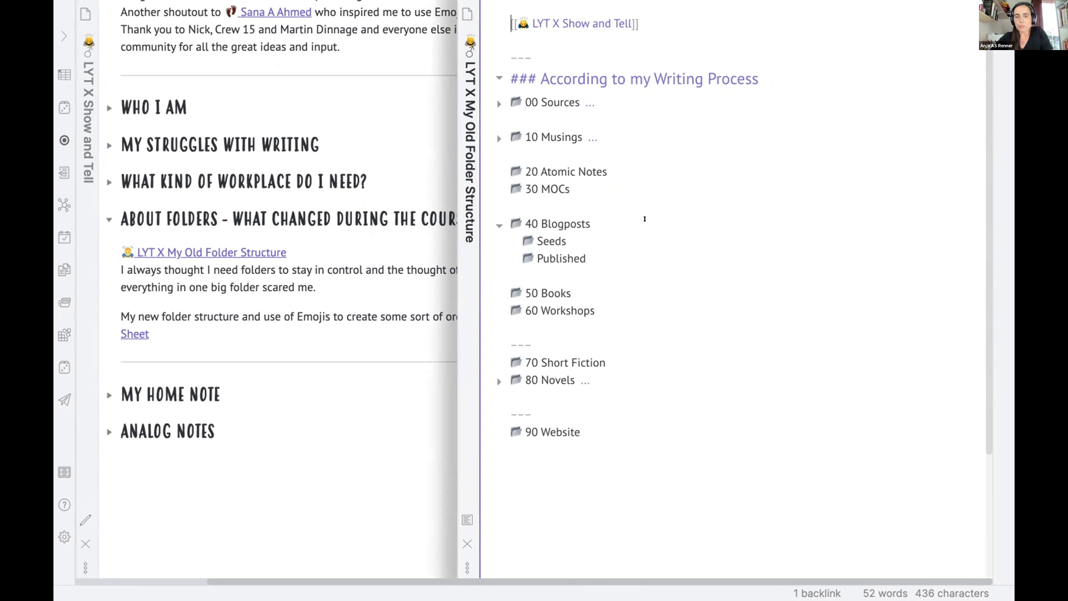
pyautogui.click(497, 221)
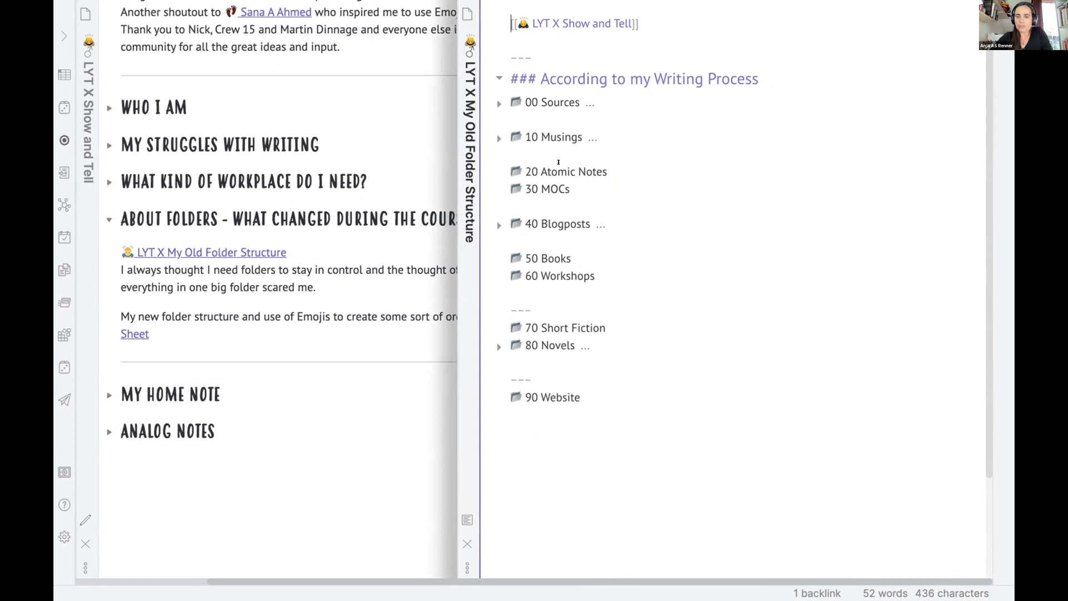
pyautogui.click(496, 102)
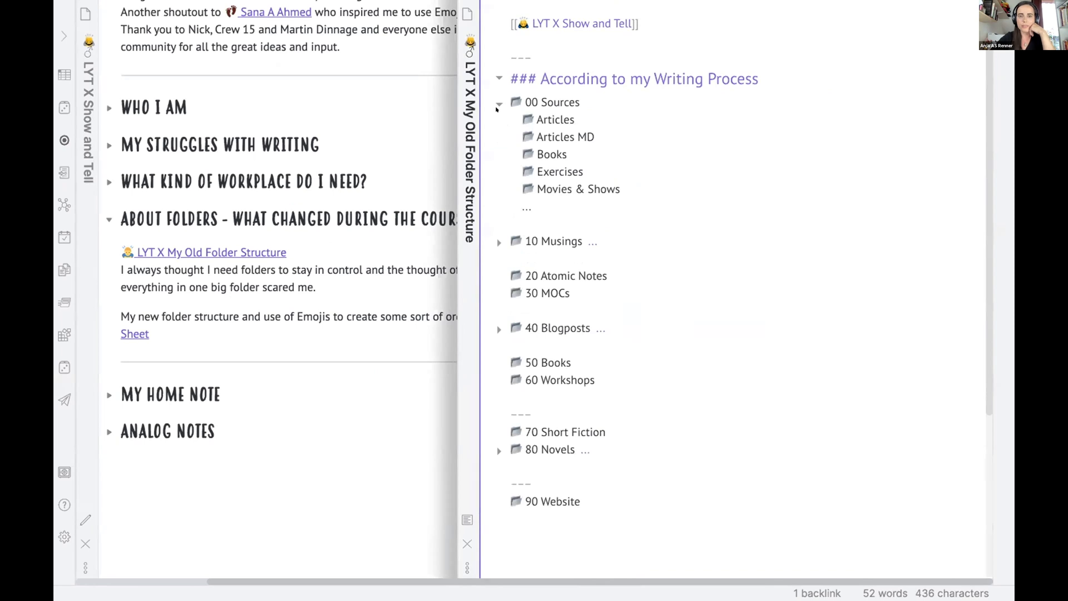
pyautogui.click(498, 106)
# - Inspect the 10 Musings, 80 Novels and The Beachhouse entries, then close the old-structure pane
pyautogui.click(499, 137)
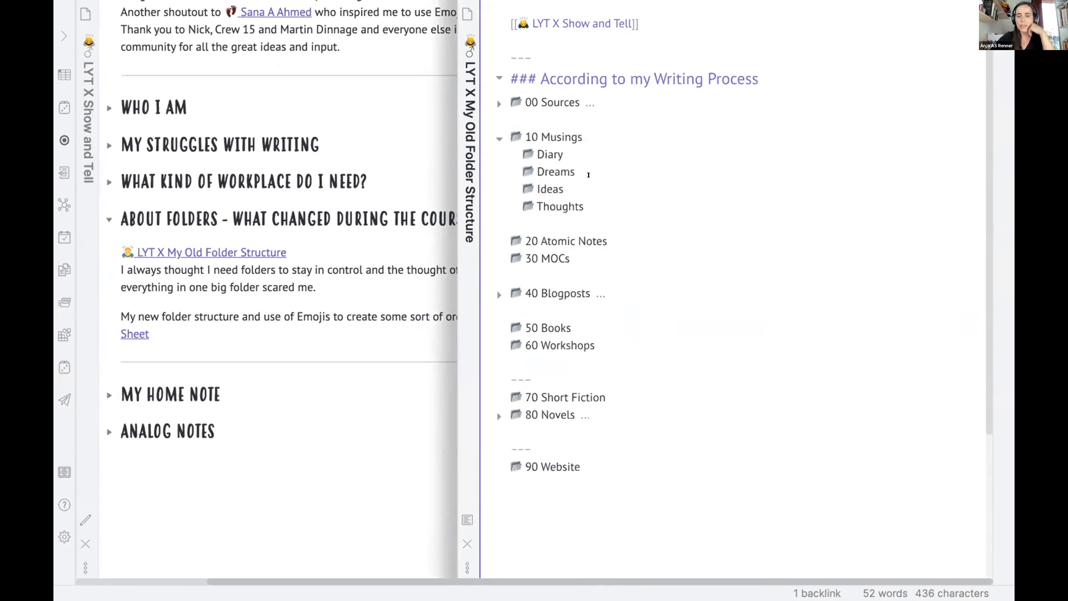
pyautogui.click(499, 138)
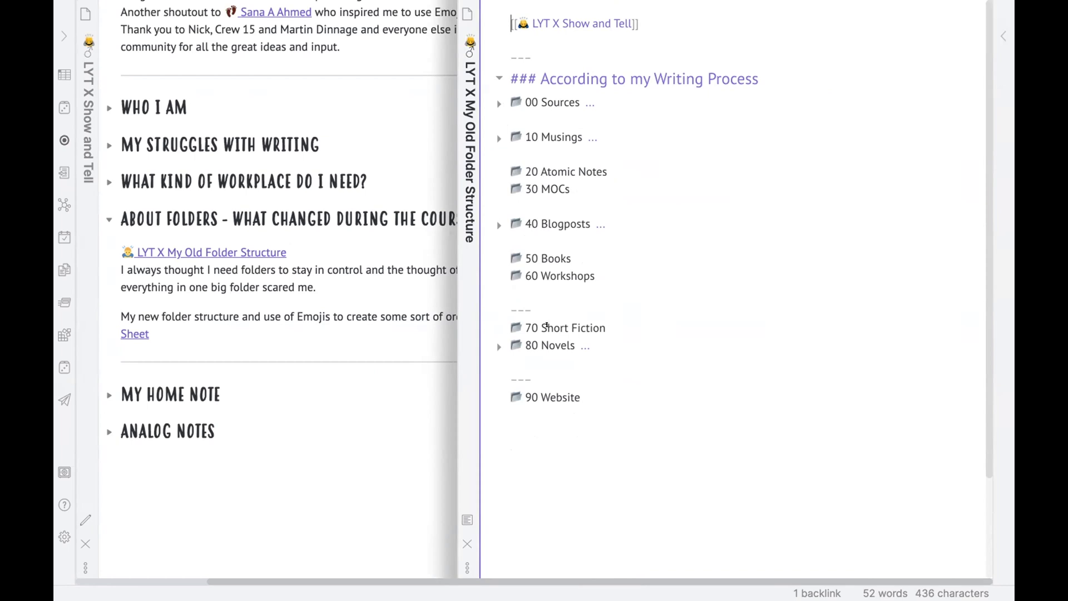
pyautogui.click(498, 346)
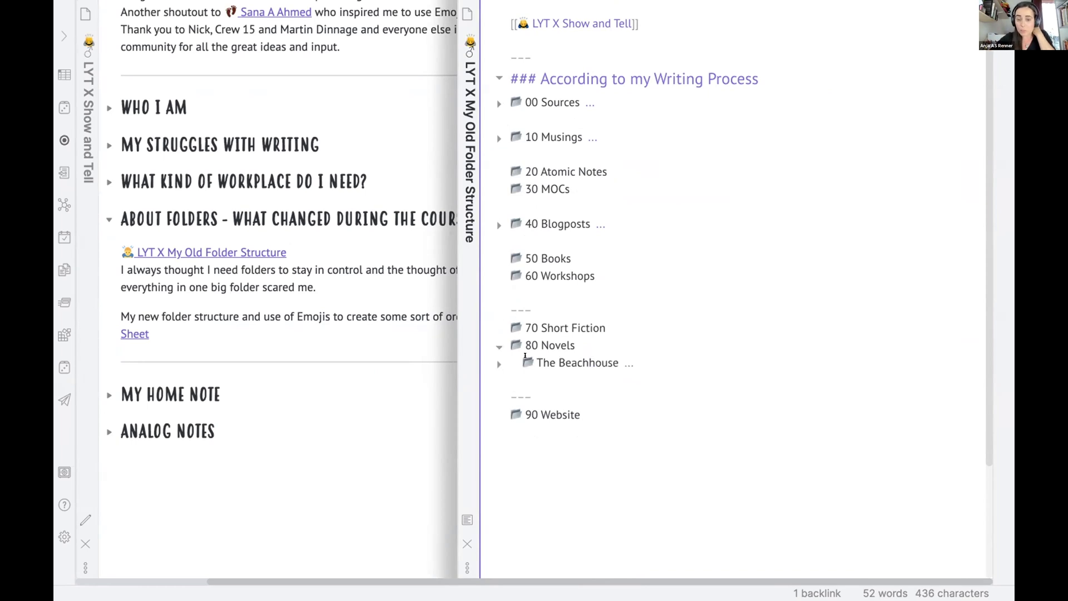
pyautogui.click(498, 363)
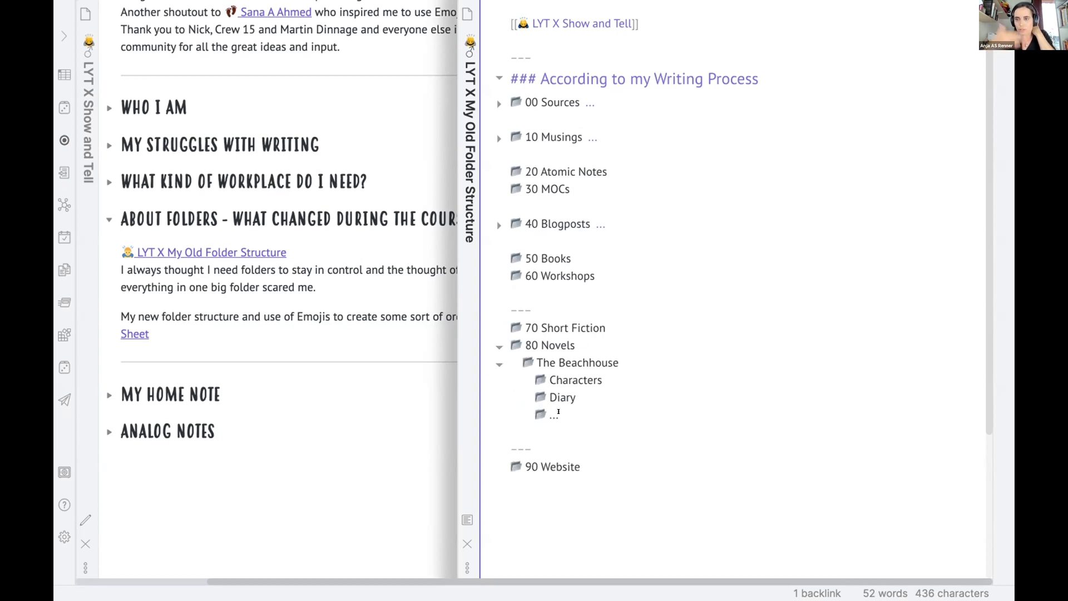
pyautogui.click(486, 363)
pyautogui.click(488, 346)
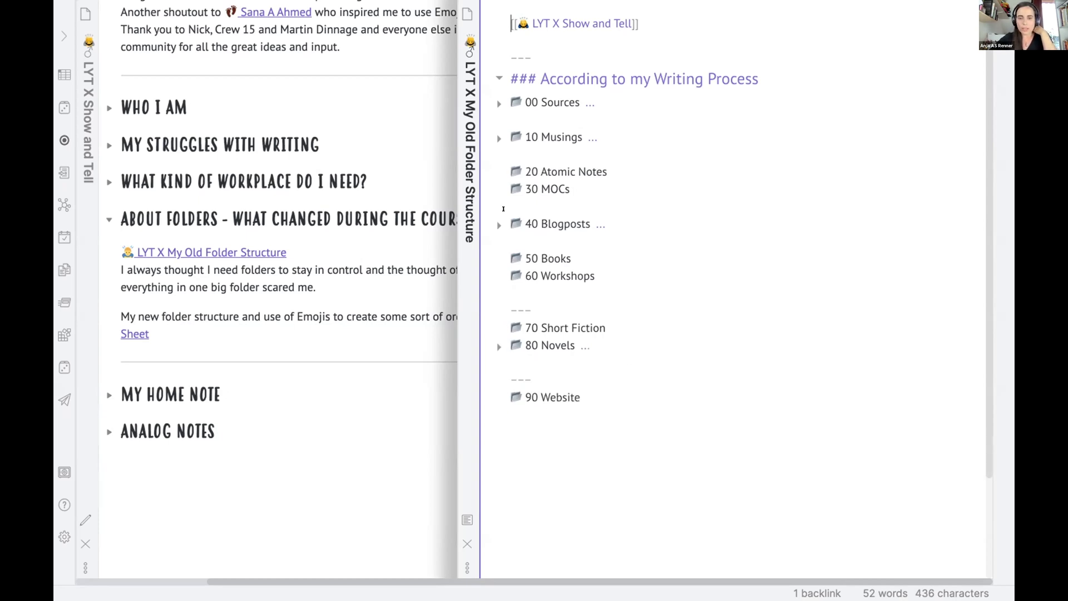
pyautogui.click(466, 544)
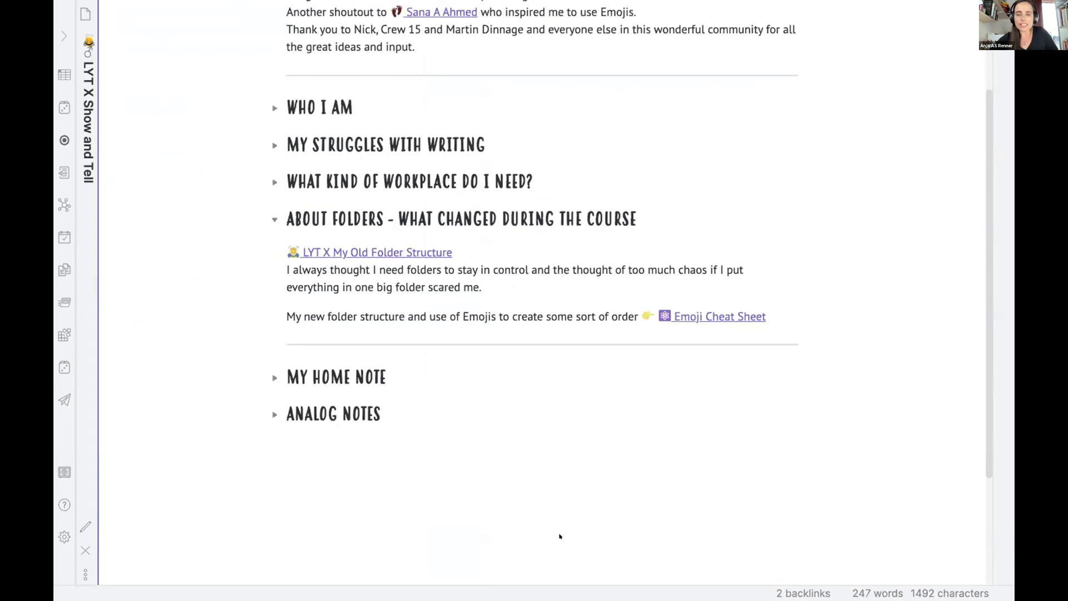
# - Show the vault file tree in the left sidebar and expand the book-emoji folder's ☕ notes
pyautogui.click(65, 35)
pyautogui.click(100, 9)
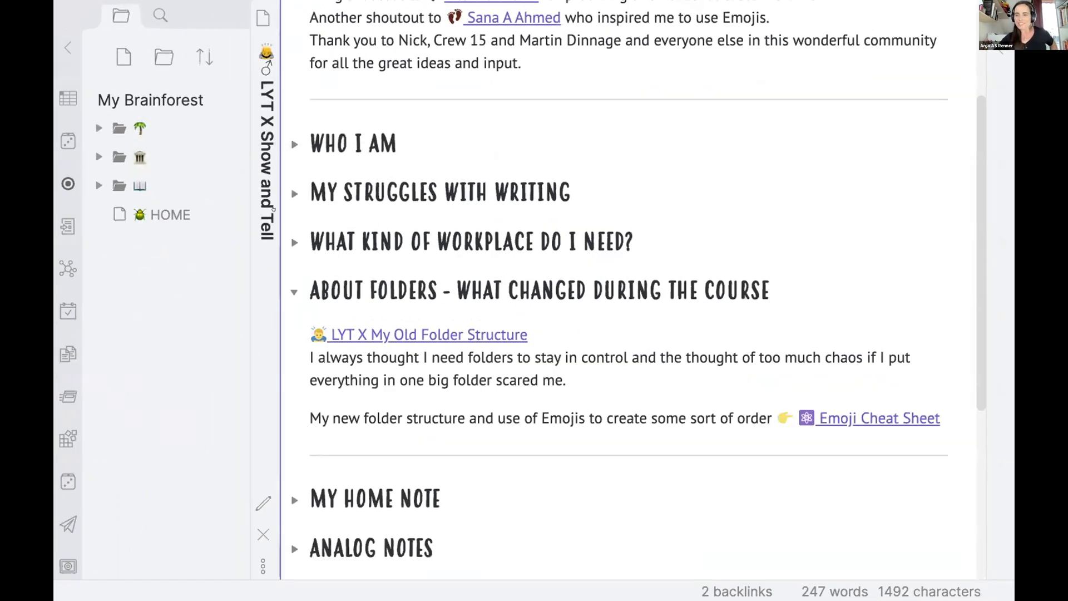
pyautogui.moveTo(273, 208)
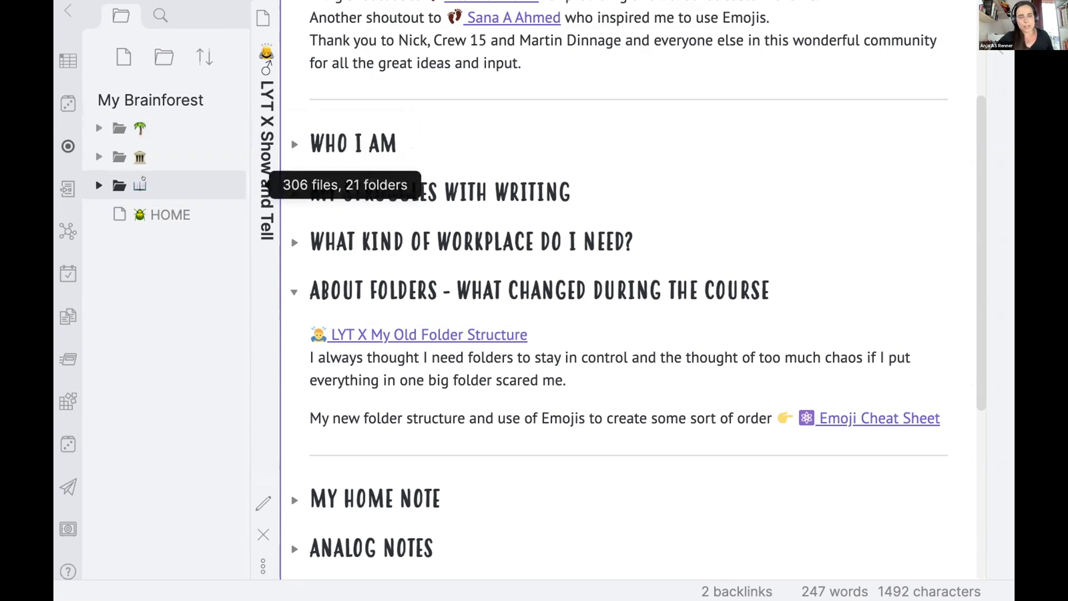
pyautogui.click(89, 178)
pyautogui.scroll(-5, 135, 117)
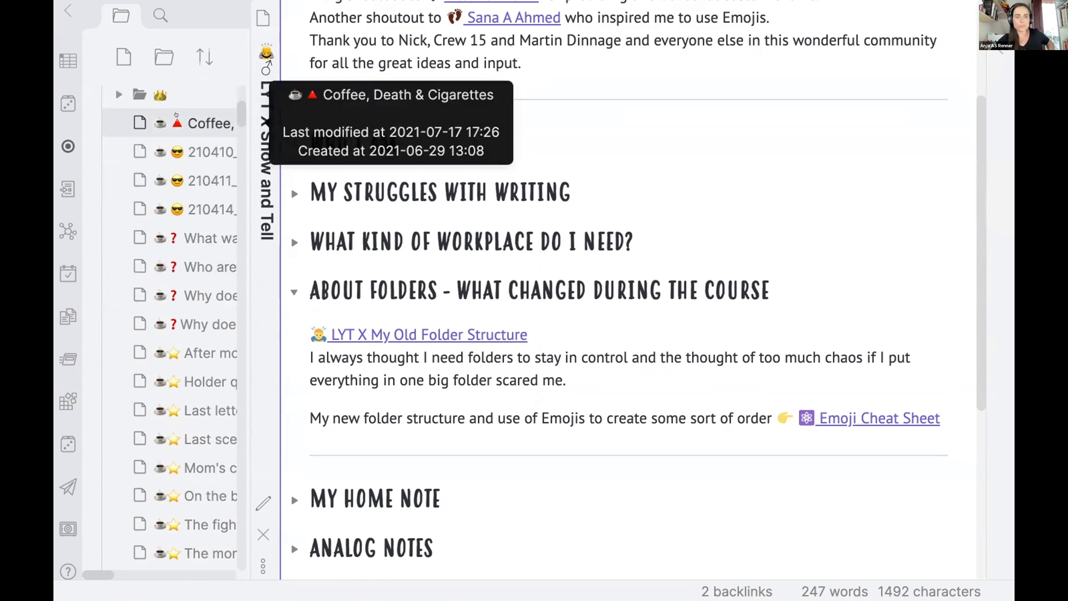
pyautogui.moveTo(187, 121)
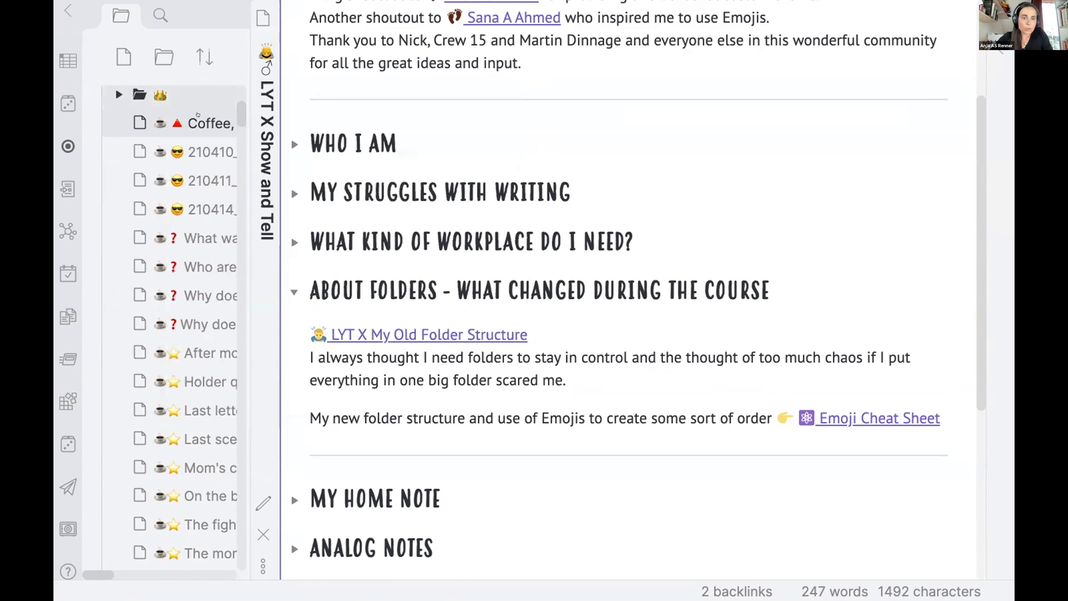
# - Open the Coffee, Death & Cigarettes note, resize the file list, and zoom the interface out
pyautogui.click(187, 122)
pyautogui.scroll(-3, 628, 278)
pyautogui.scroll(3, 570, 272)
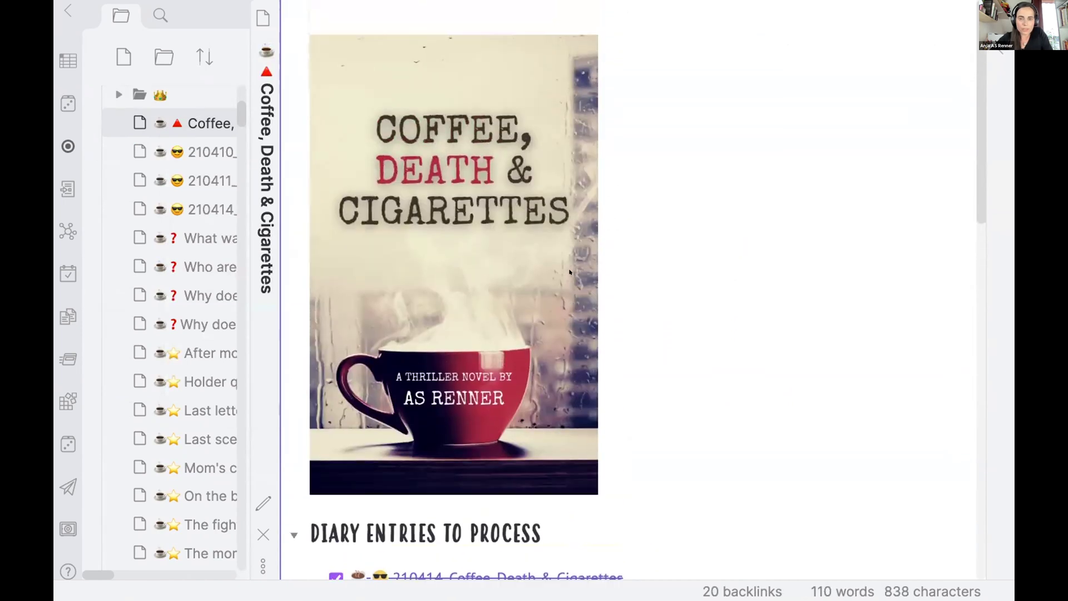
pyautogui.scroll(-8, 570, 272)
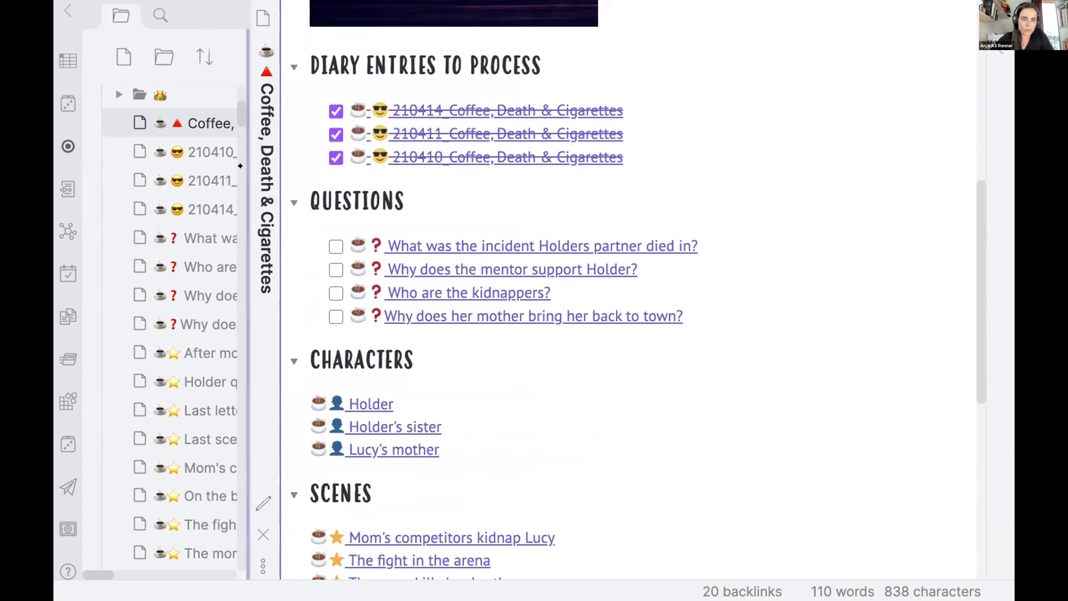
pyautogui.moveTo(248, 165); pyautogui.dragTo(442, 165)
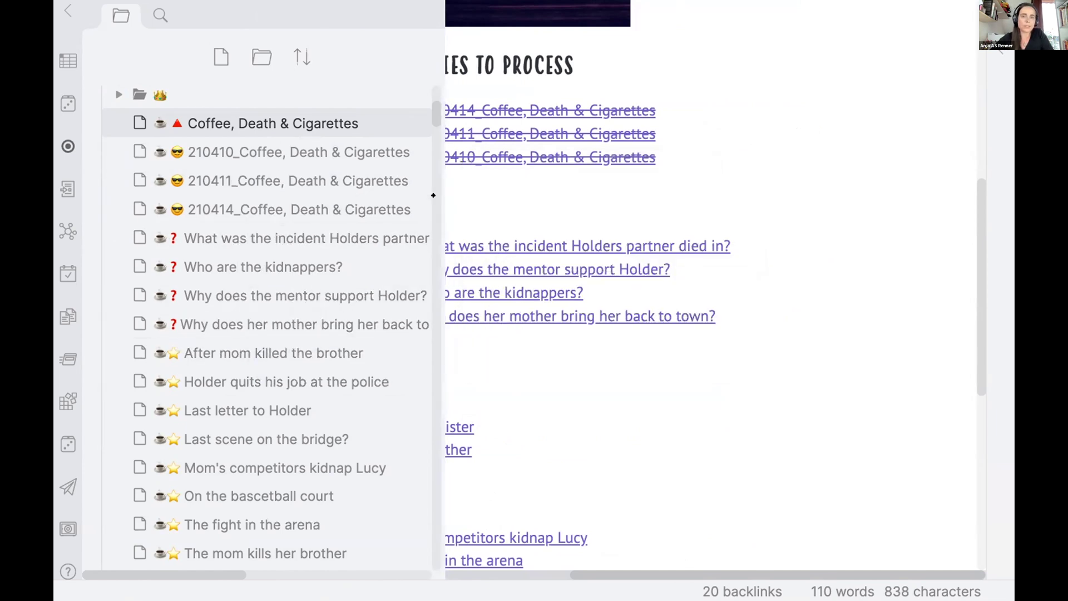
pyautogui.moveTo(422, 195); pyautogui.dragTo(252, 195)
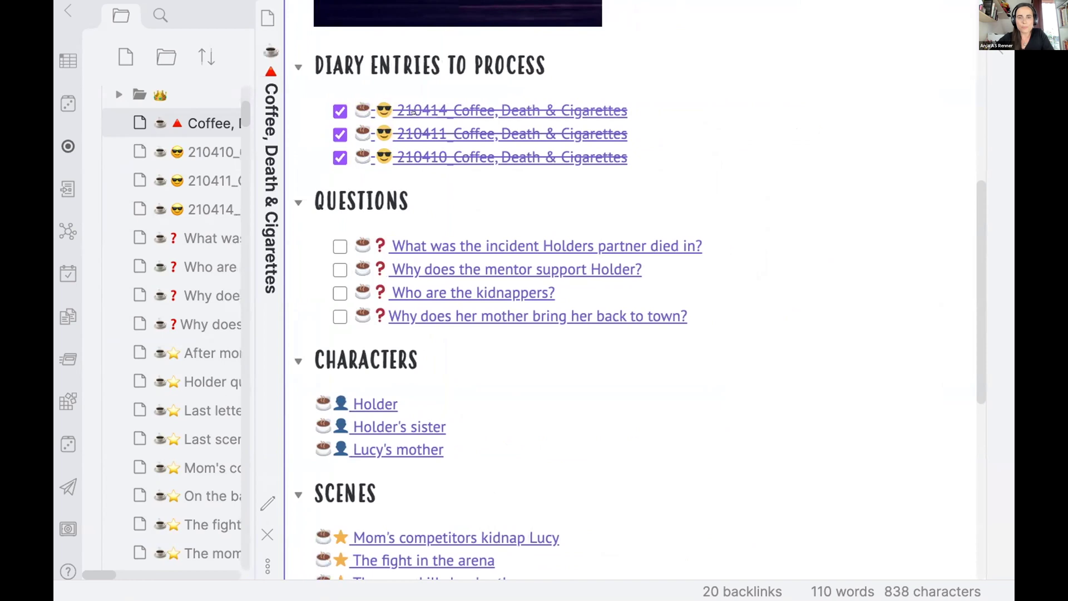
pyautogui.scroll(5, 628, 301)
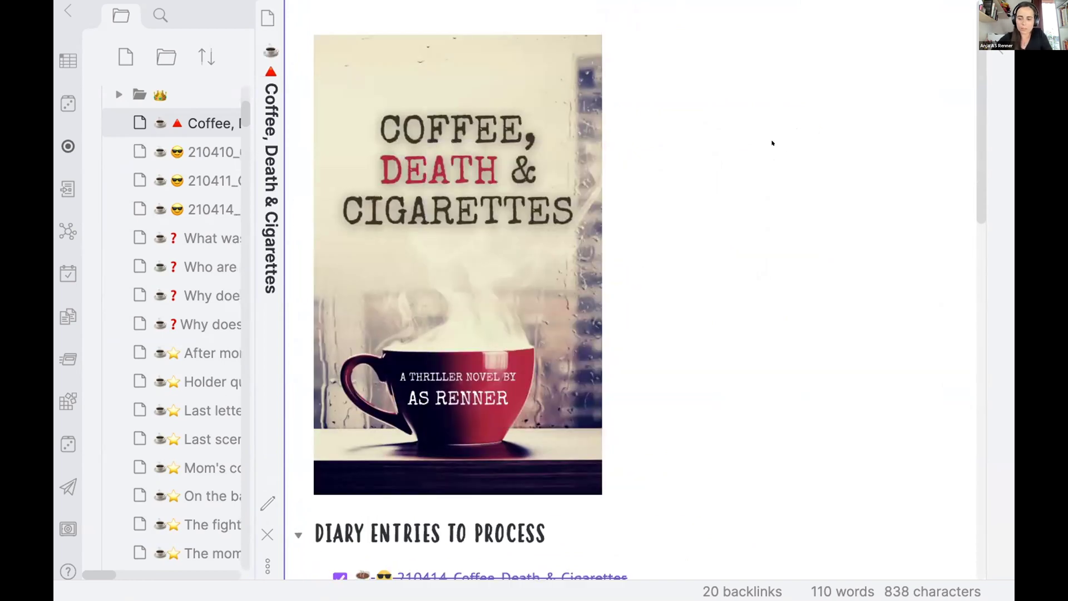
pyautogui.hotkey('ctrl', '-')
pyautogui.hotkey('ctrl', '-')
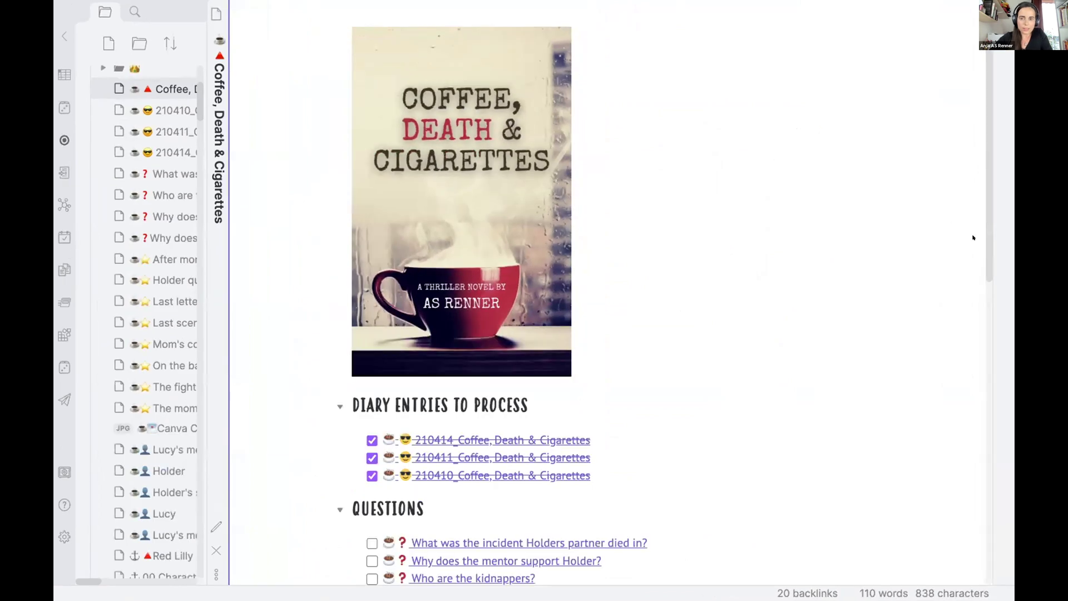
# - Toggle the book folder, expand its crossed-swords subfolder, then collapse the book folder
pyautogui.scroll(-8, 644, 249)
pyautogui.scroll(8, 643, 250)
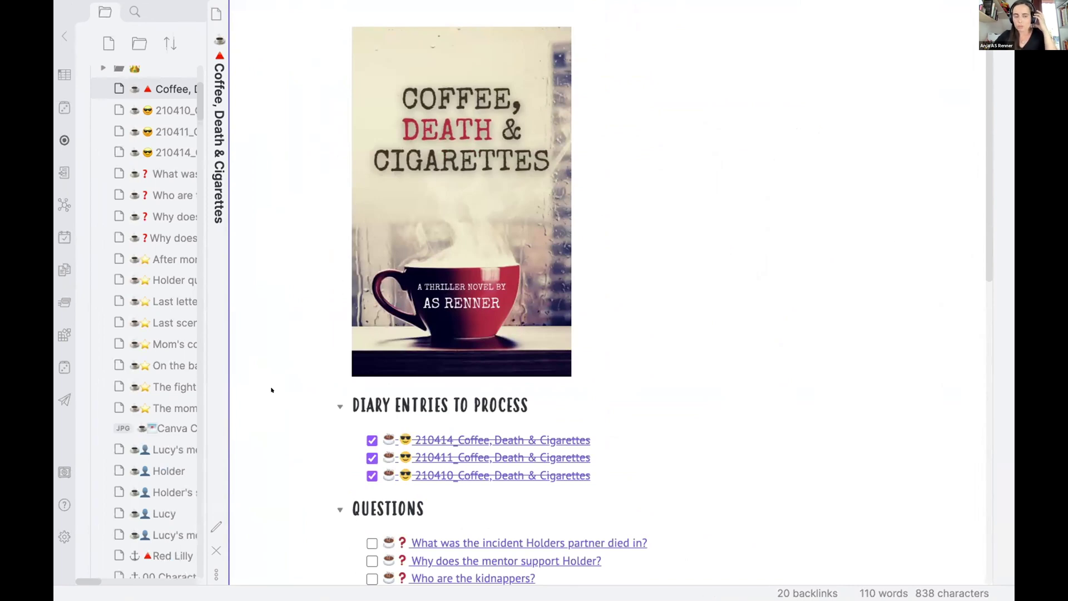
pyautogui.scroll(4, 139, 189)
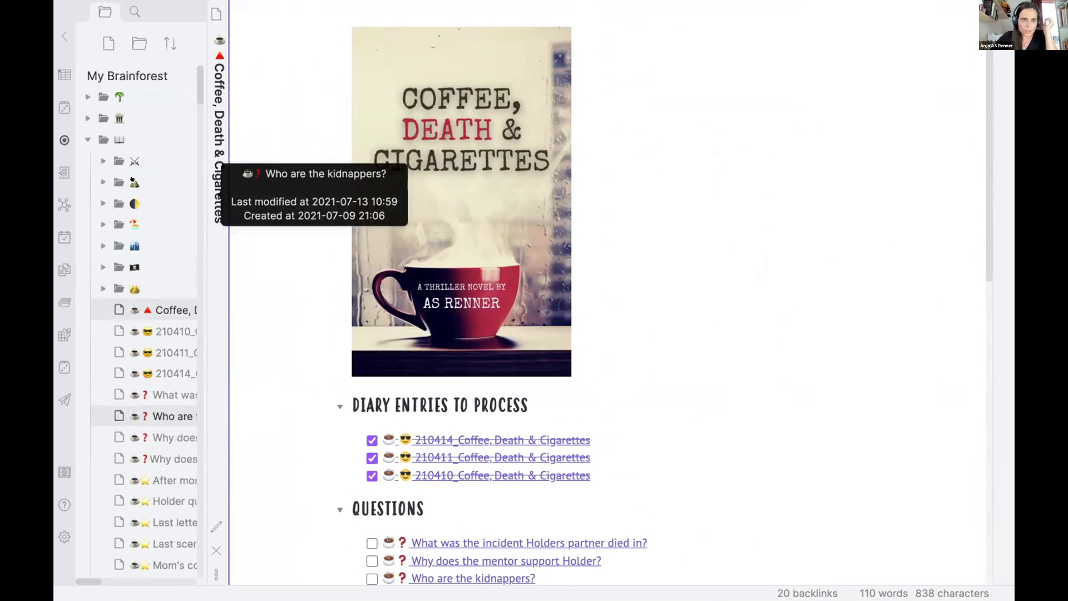
pyautogui.click(101, 140)
pyautogui.click(101, 141)
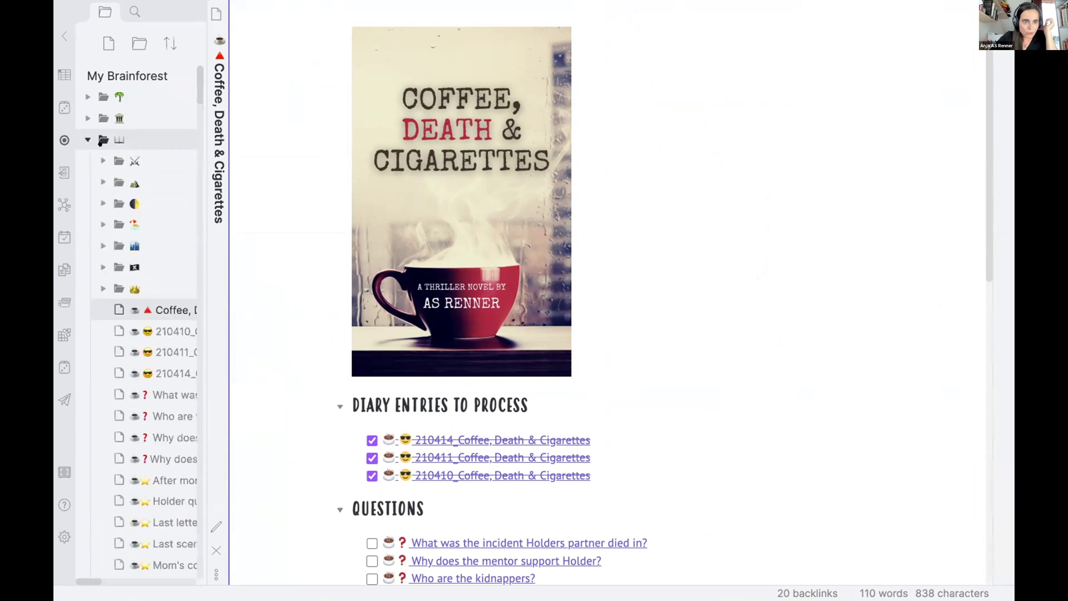
pyautogui.click(103, 160)
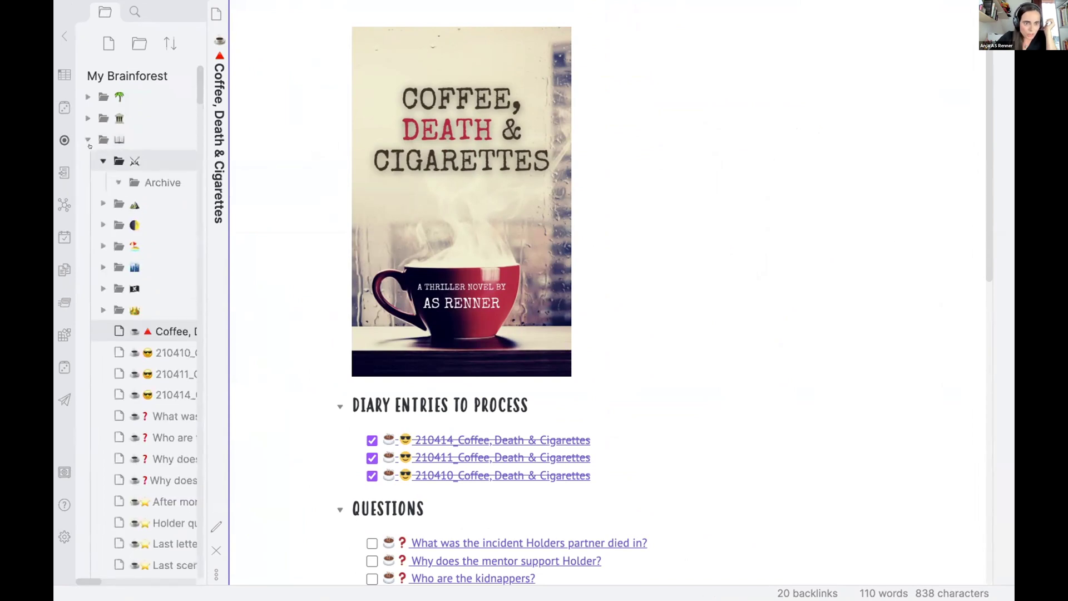
pyautogui.click(88, 139)
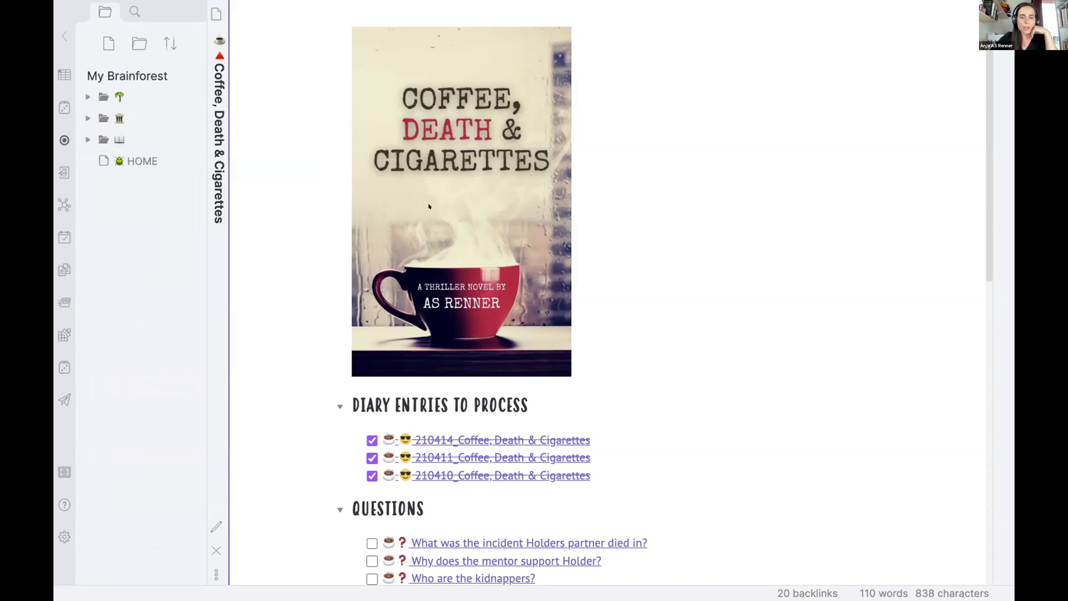
pyautogui.scroll(-10, 632, 316)
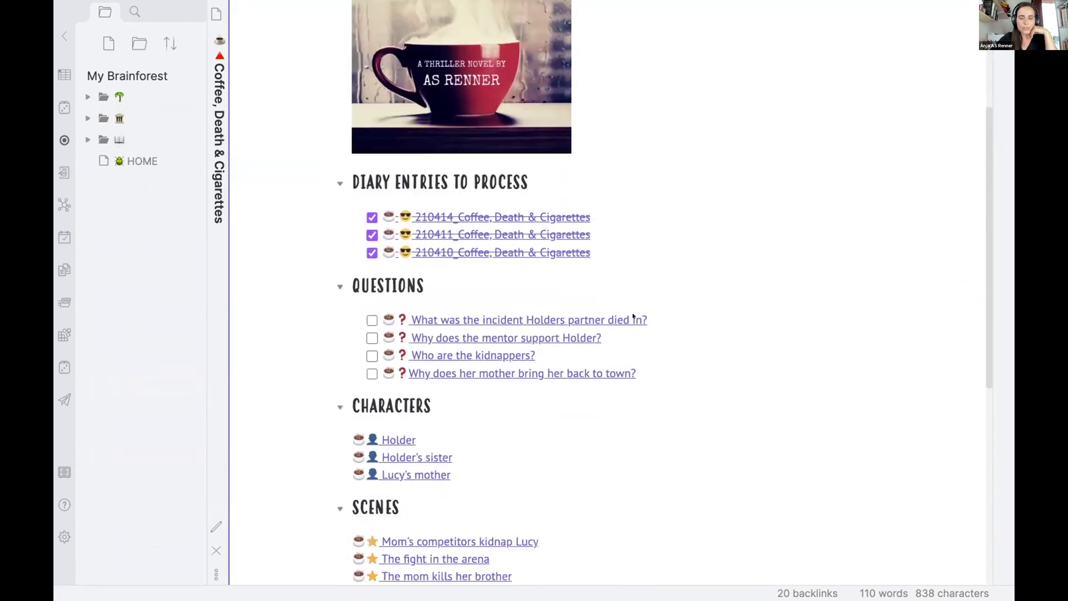
pyautogui.scroll(8, 632, 315)
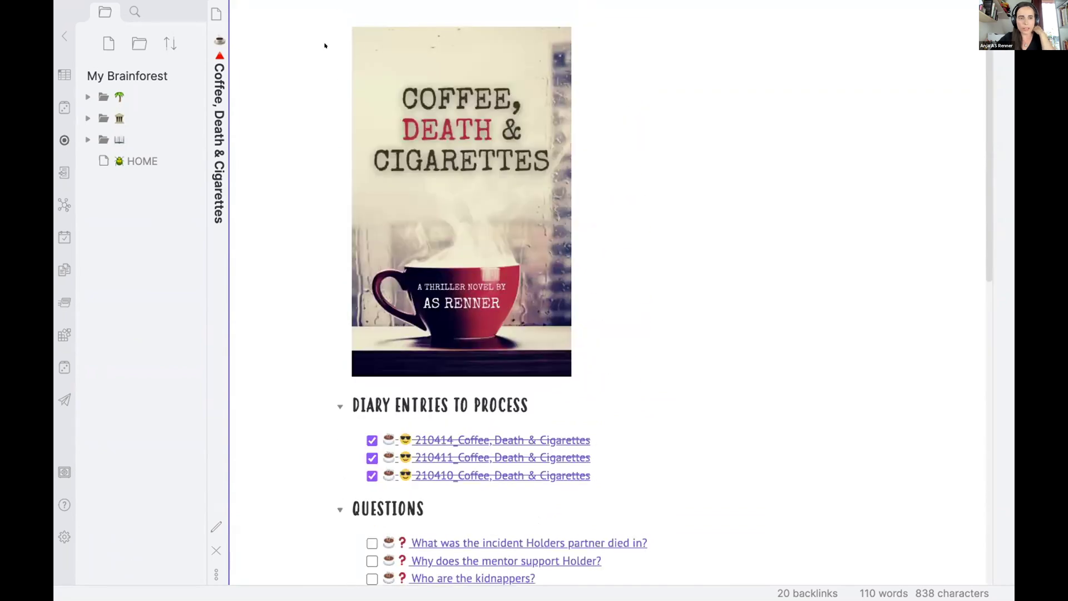
# - Peek into the palm-tree folder and Search tab, then close the Coffee, Death & Cigarettes note
pyautogui.click(114, 96)
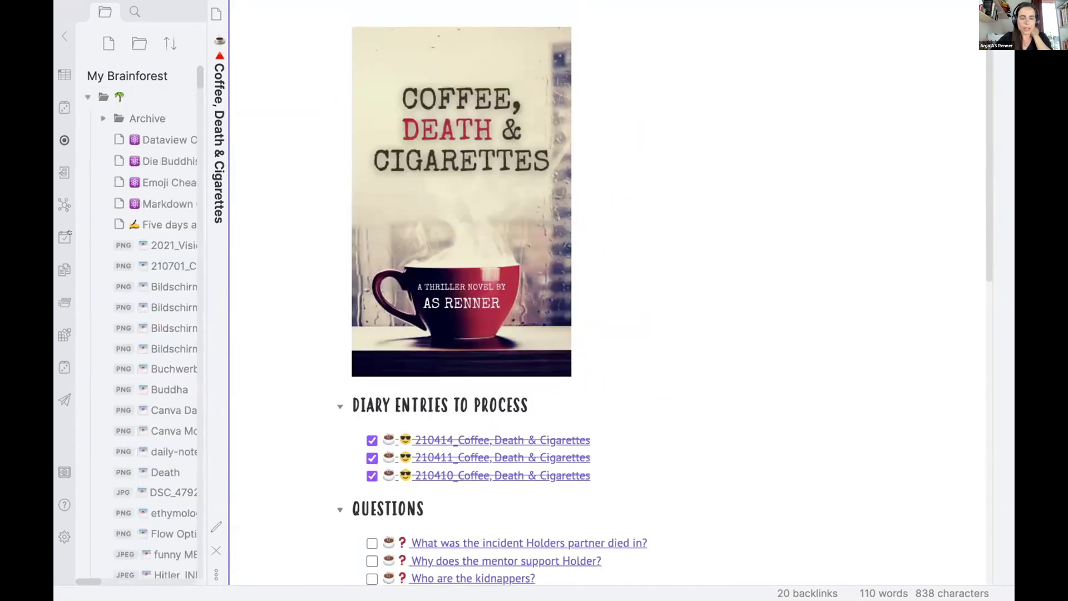
pyautogui.scroll(-8, 120, 277)
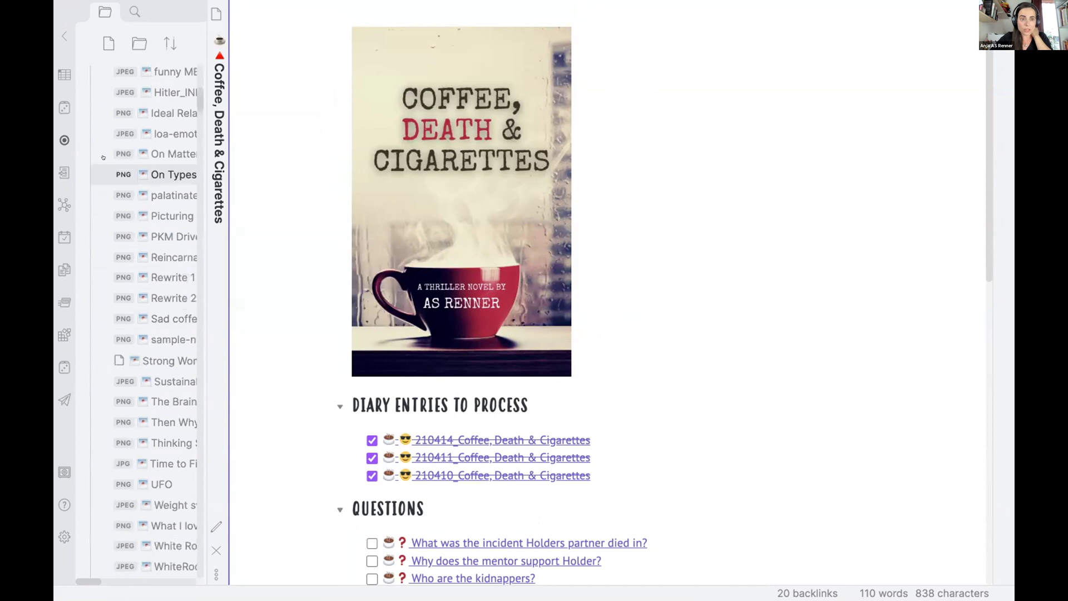
pyautogui.scroll(10, 117, 117)
pyautogui.click(106, 97)
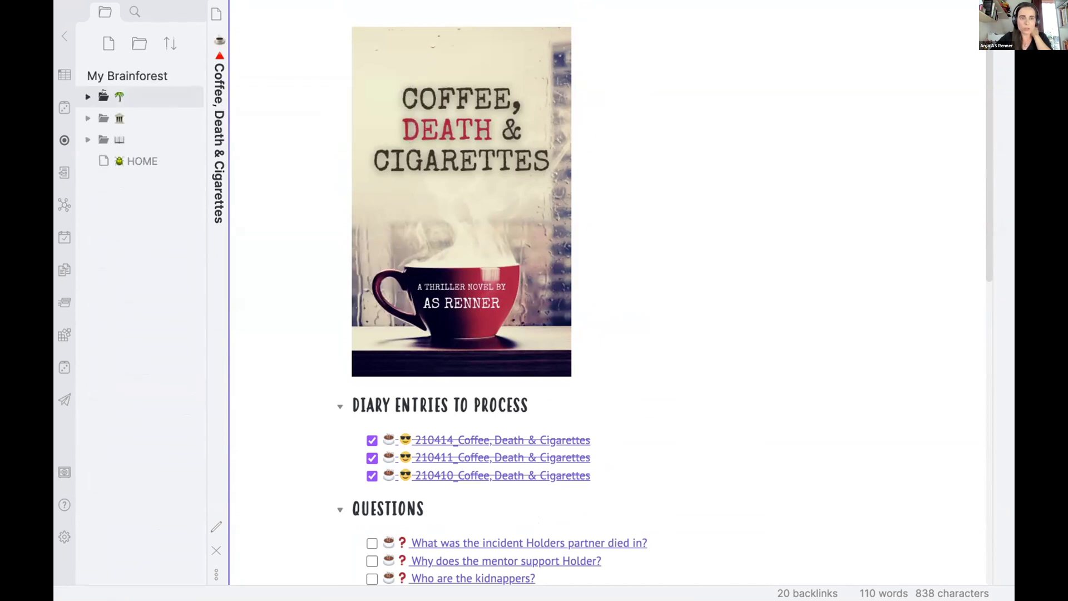
pyautogui.click(133, 12)
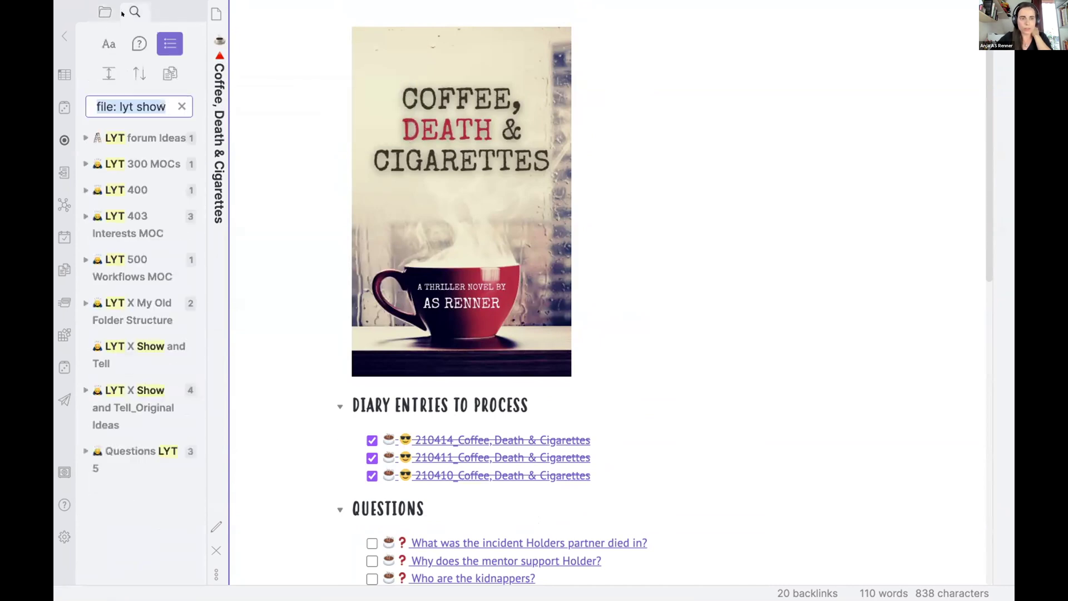
pyautogui.click(105, 11)
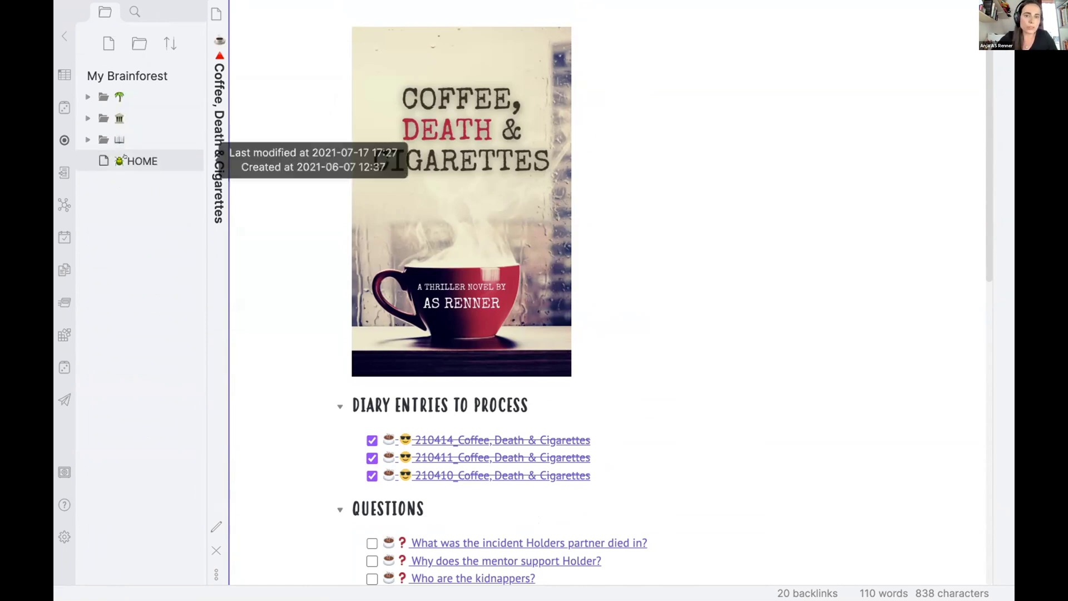
pyautogui.click(215, 550)
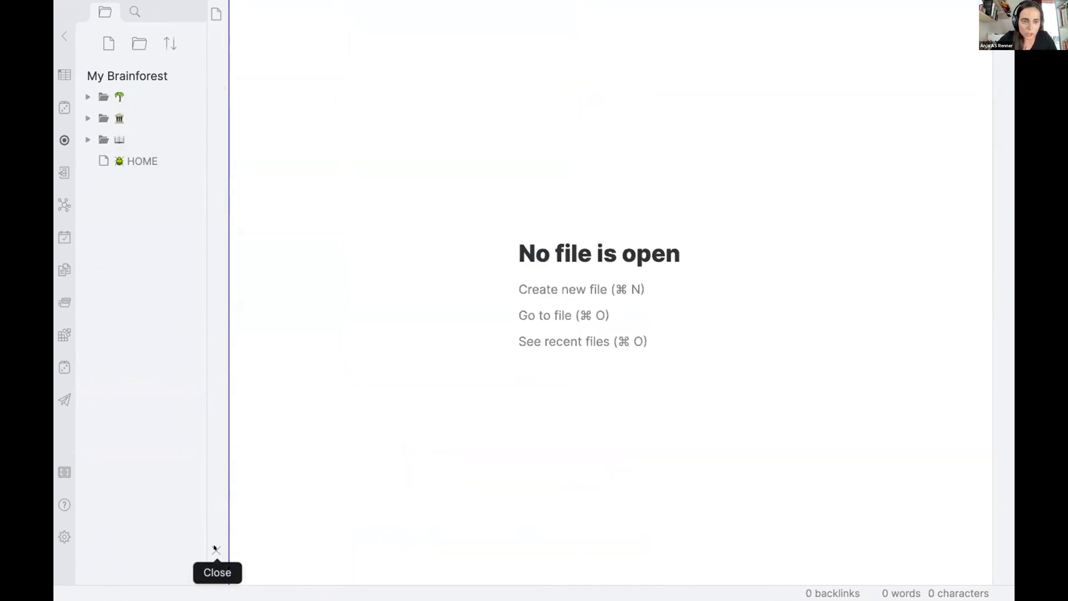
pyautogui.click(142, 159)
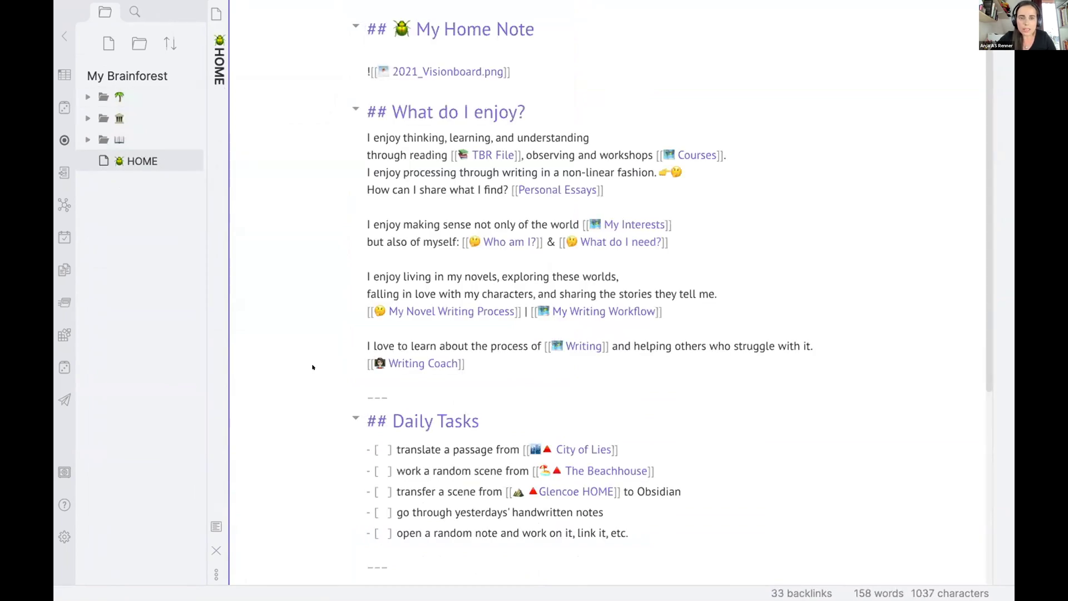
pyautogui.hotkey('ctrl', 'e')
pyautogui.scroll(-10, 559, 322)
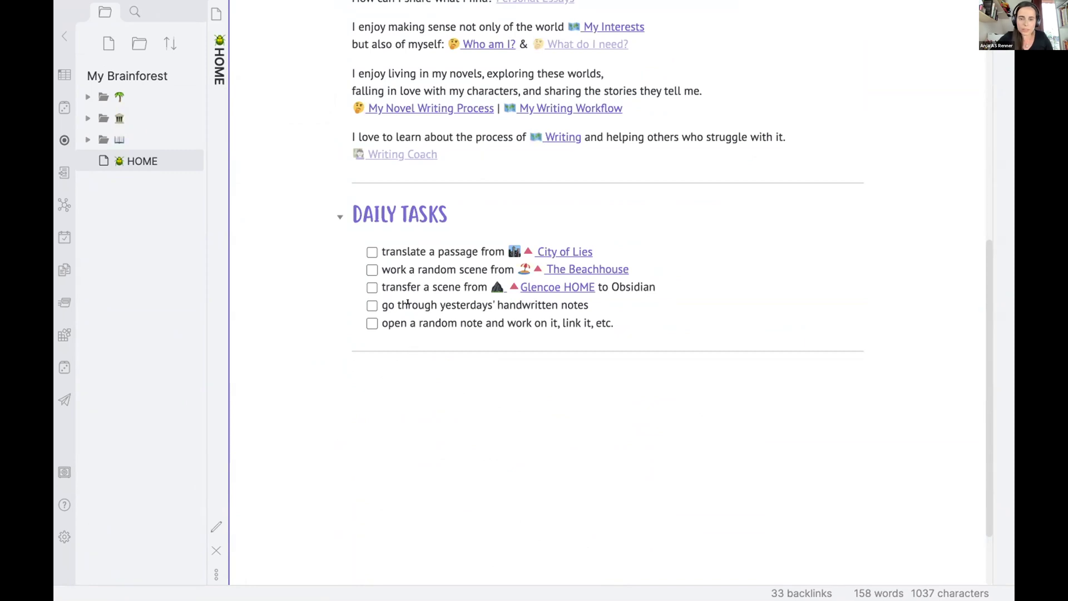
pyautogui.moveTo(590, 304); pyautogui.dragTo(377, 304)
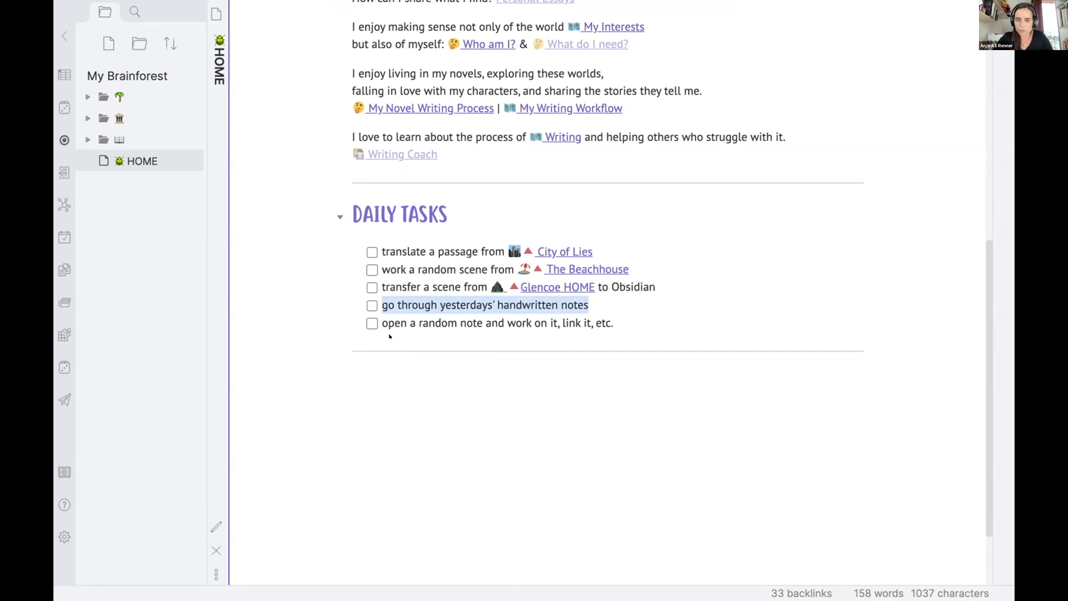
pyautogui.click(377, 378)
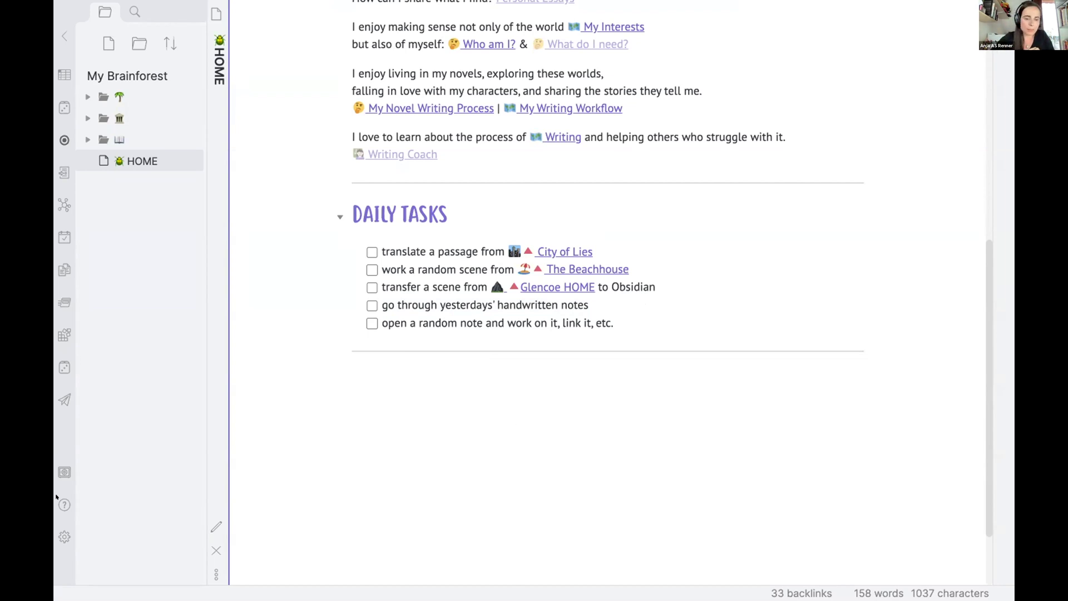
# - Close HOME and create a note 'idea' with filler text and a [[🤔 thought]] link
pyautogui.click(215, 550)
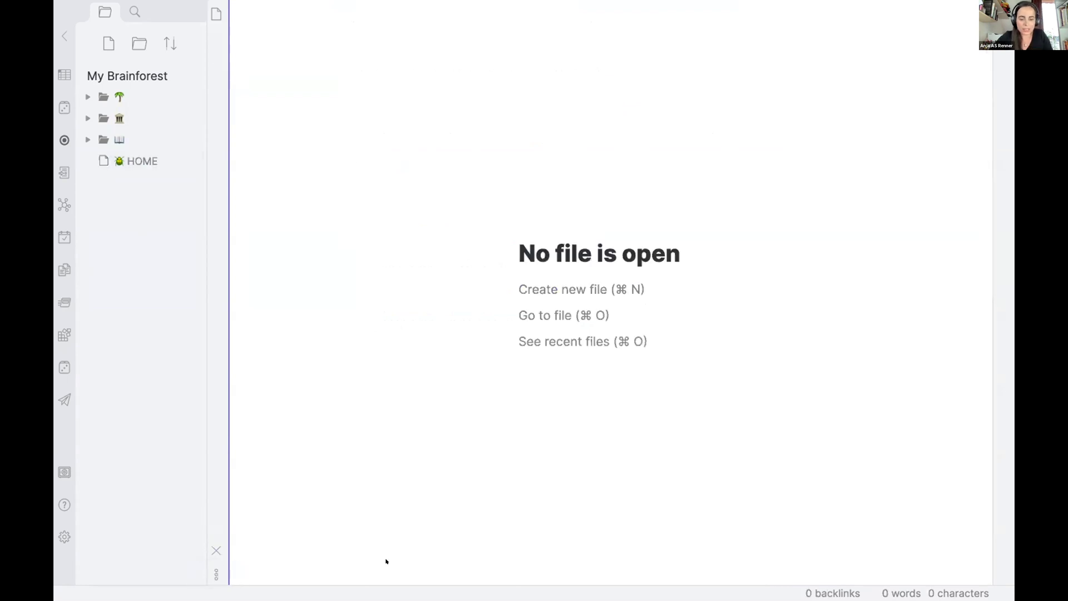
pyautogui.press('super+n')
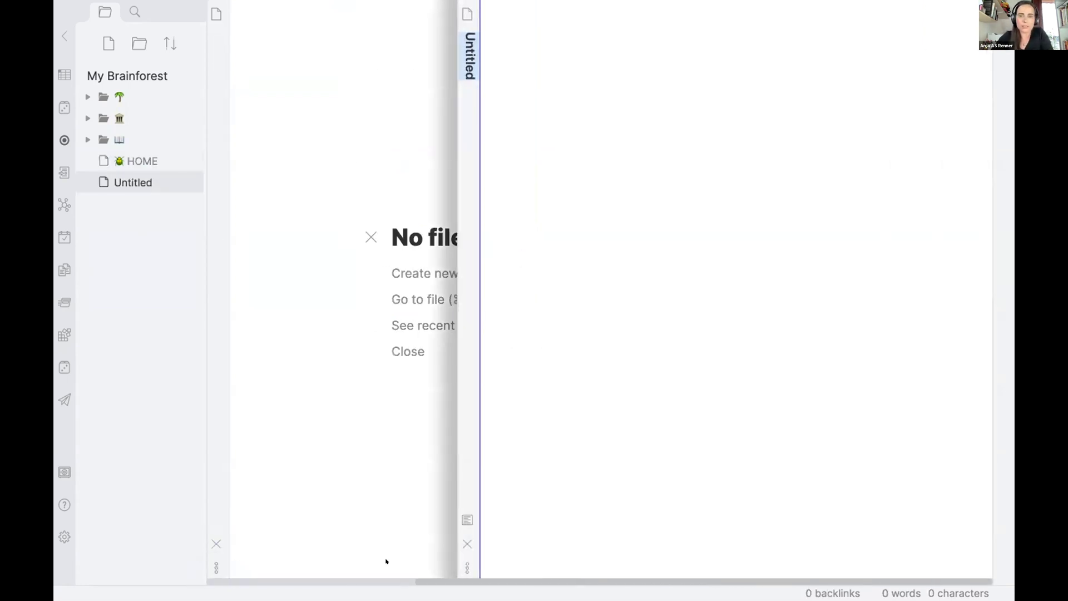
pyautogui.write('idea')
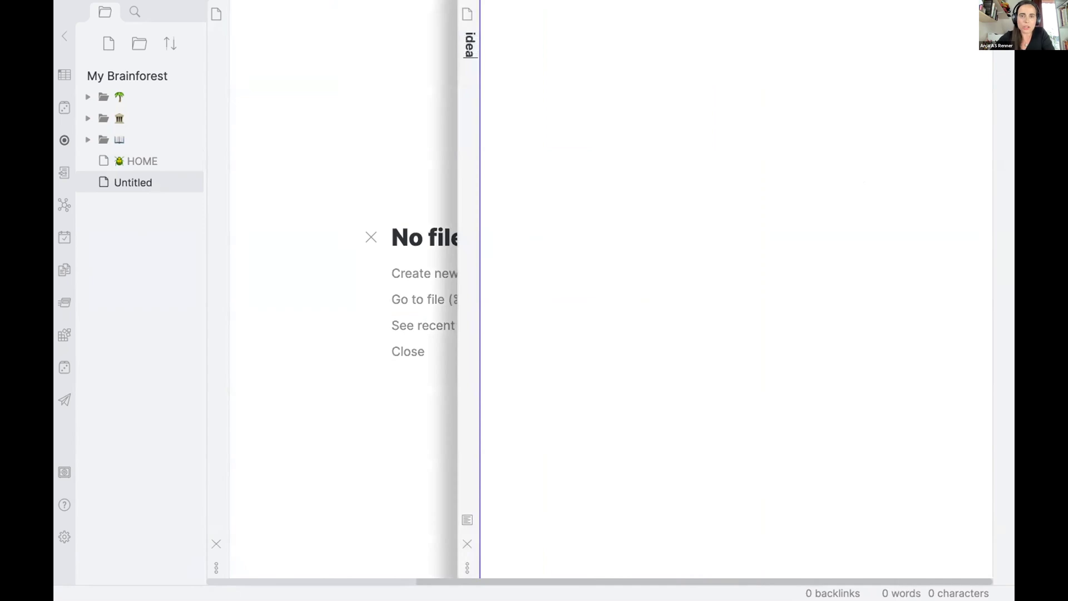
pyautogui.press('Return')
pyautogui.write('sd.flmsdfölsdf')
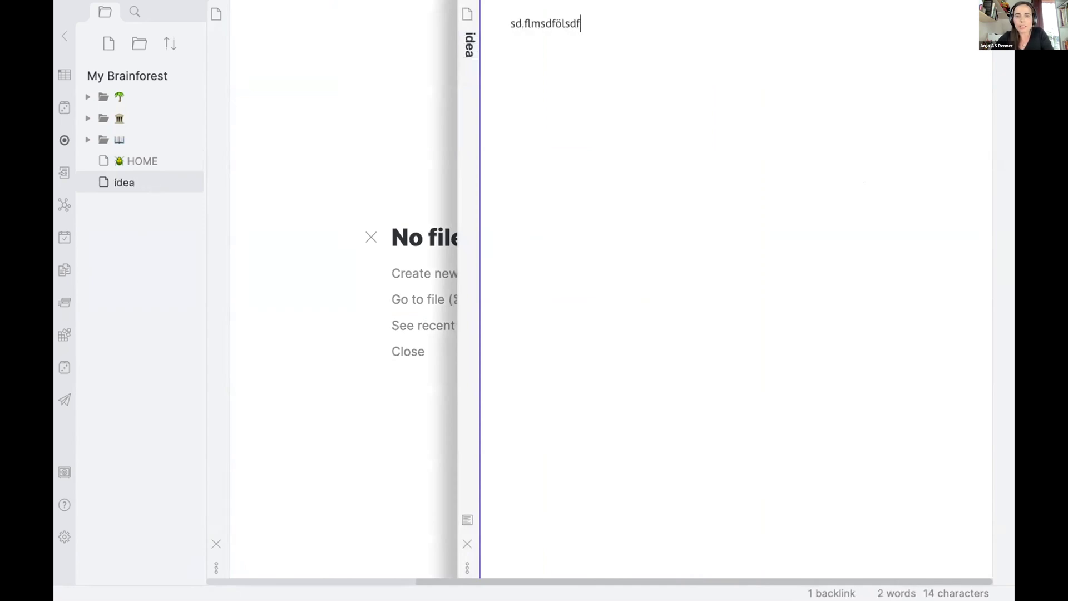
pyautogui.press('Return')
pyautogui.press('Return')
pyautogui.write('[[')
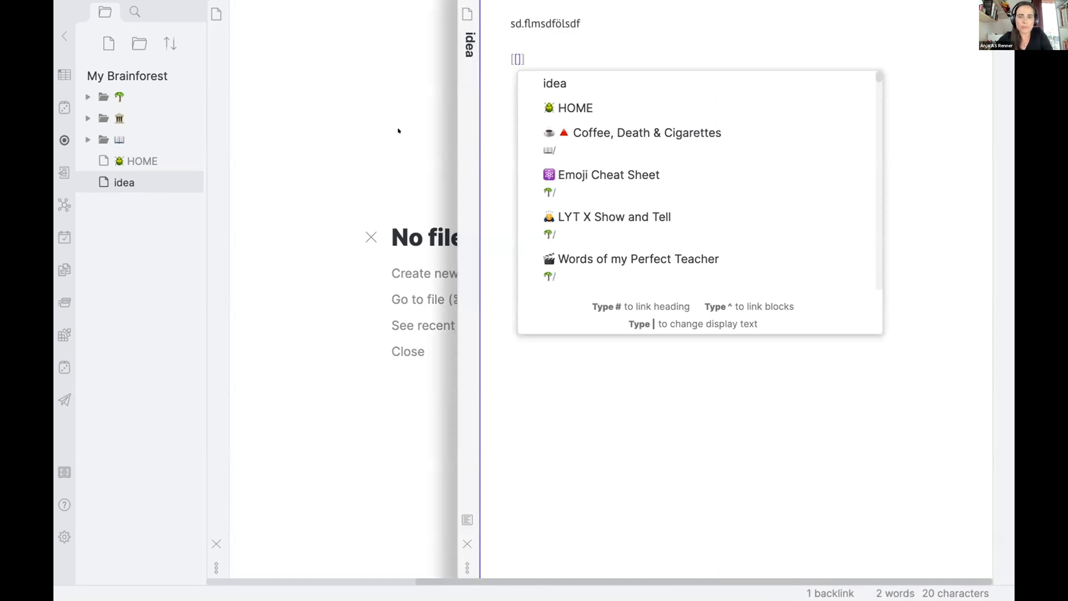
pyautogui.write('🤔 s')
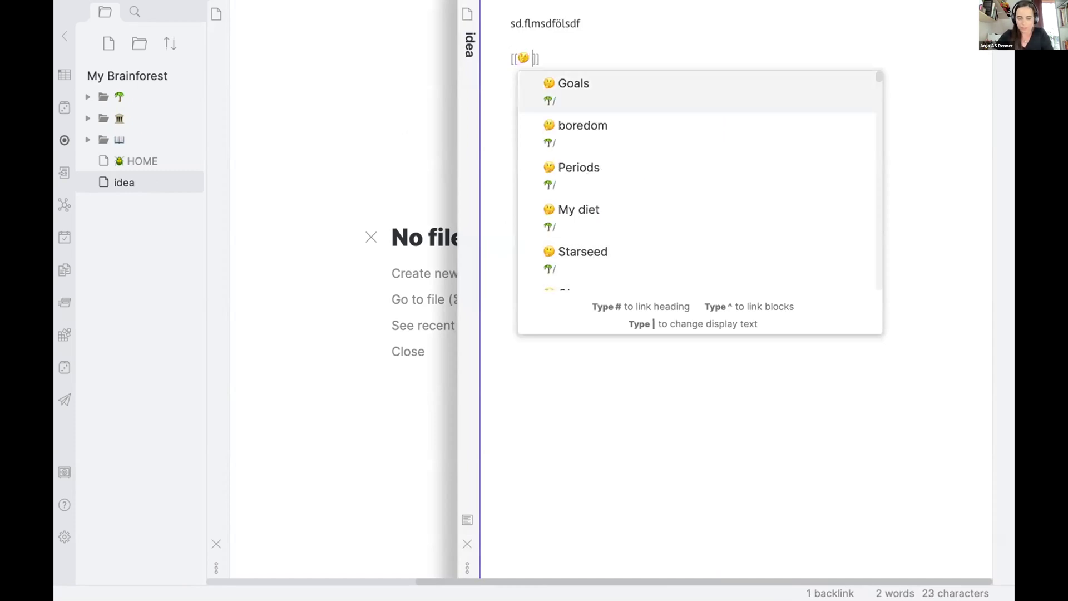
pyautogui.write('dfljksdlkfj')
pyautogui.press('BackSpace')
pyautogui.press('BackSpace')
pyautogui.press('BackSpace')
pyautogui.press('BackSpace')
pyautogui.press('BackSpace')
pyautogui.press('BackSpace')
pyautogui.press('BackSpace')
pyautogui.press('BackSpace')
pyautogui.press('BackSpace')
pyautogui.press('BackSpace')
pyautogui.press('BackSpace')
pyautogui.press('BackSpace')
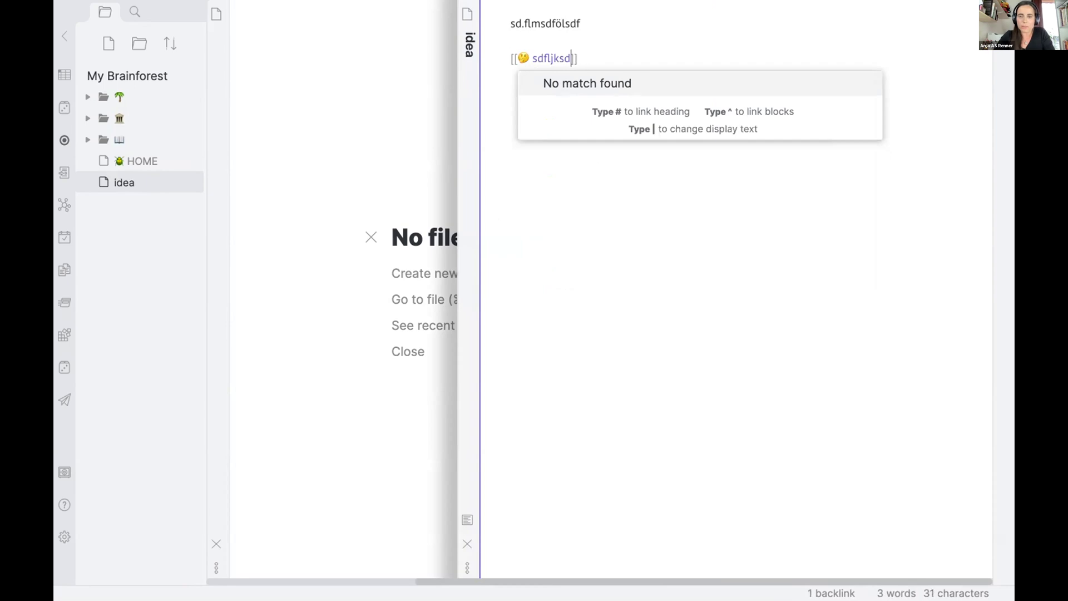
pyautogui.write('thought')
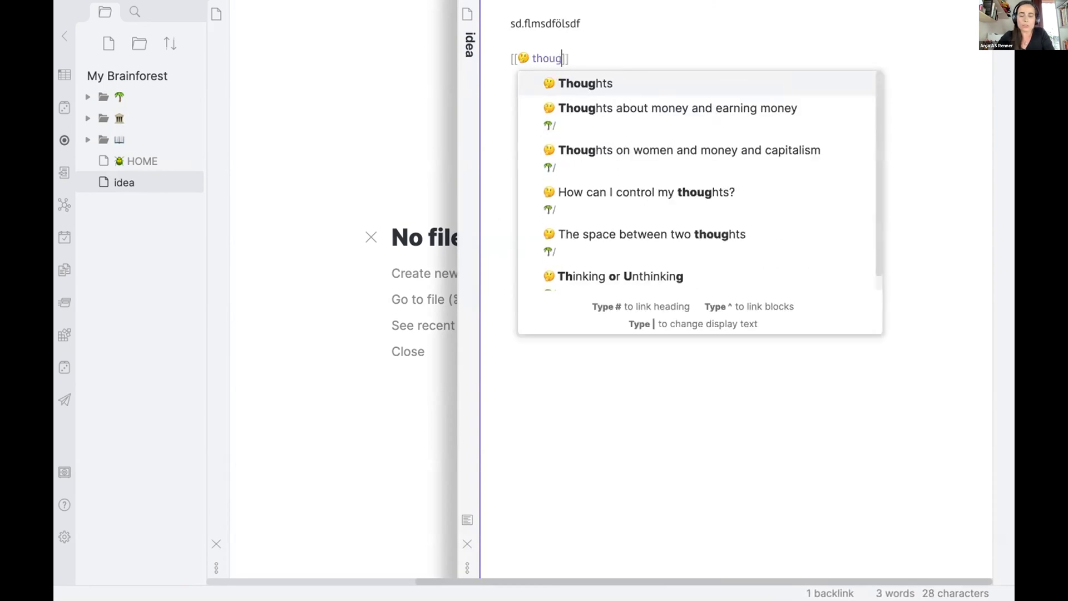
pyautogui.press('End')
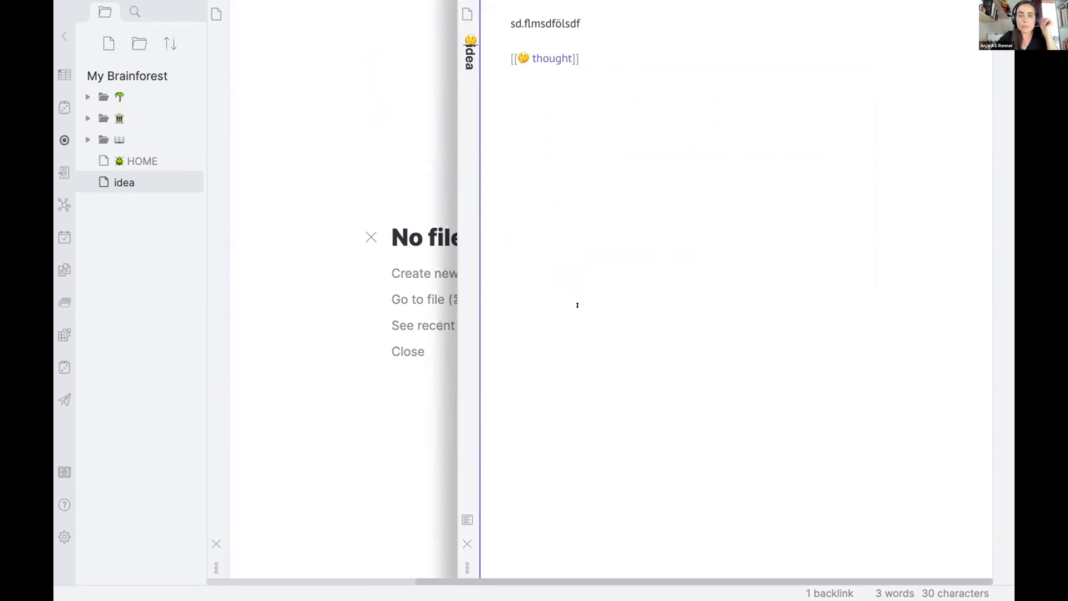
# - Create the thought note from the link and move idea and thought into the 🏛 folder
pyautogui.click(538, 58)
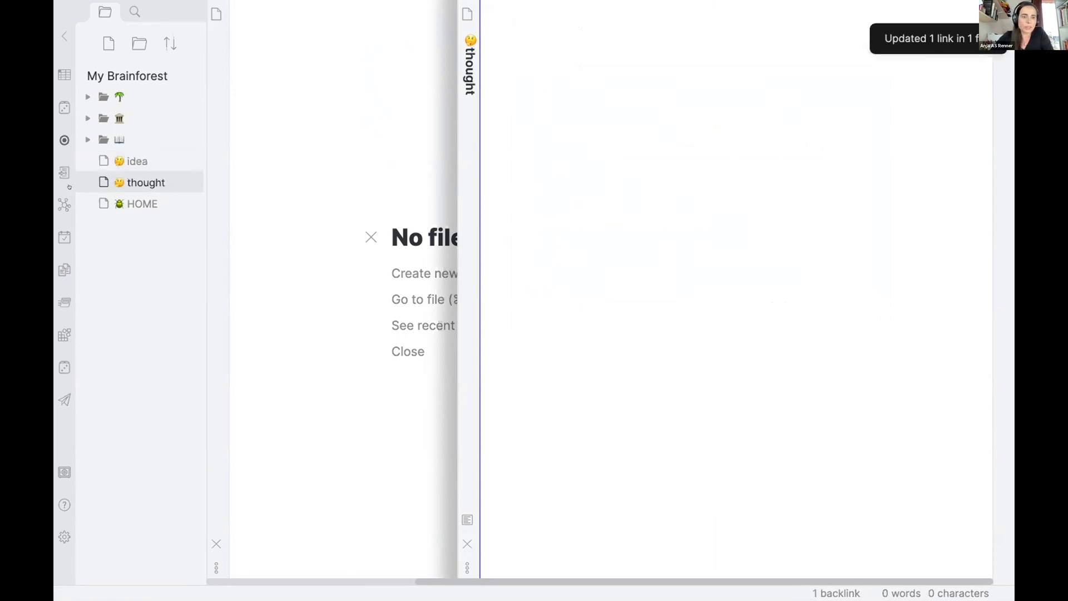
pyautogui.keyDown('shift'); pyautogui.click(123, 167); pyautogui.keyUp('shift')
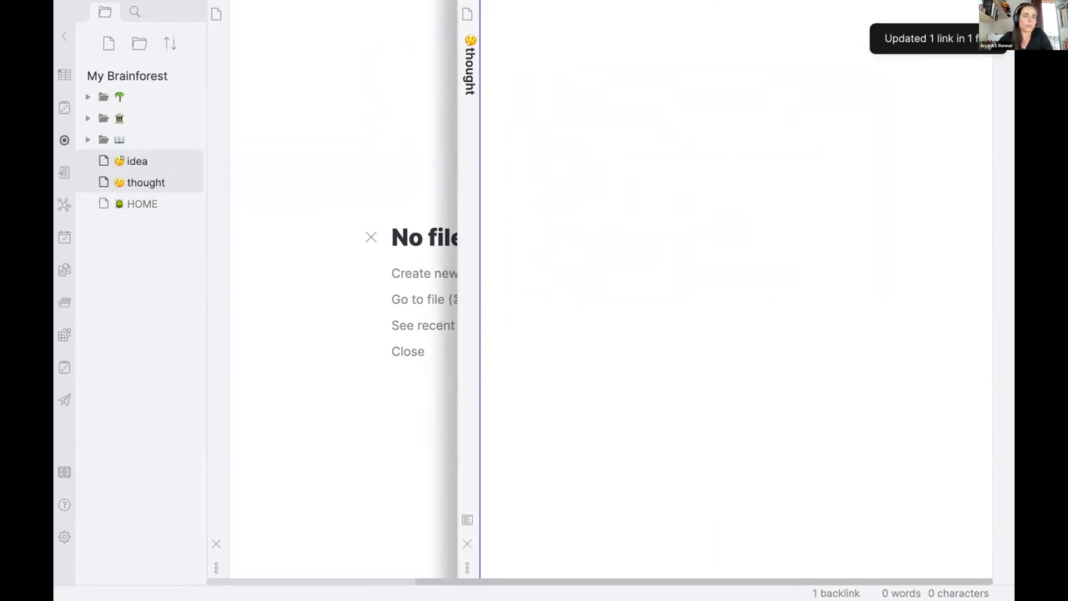
pyautogui.moveTo(123, 167); pyautogui.dragTo(114, 95)
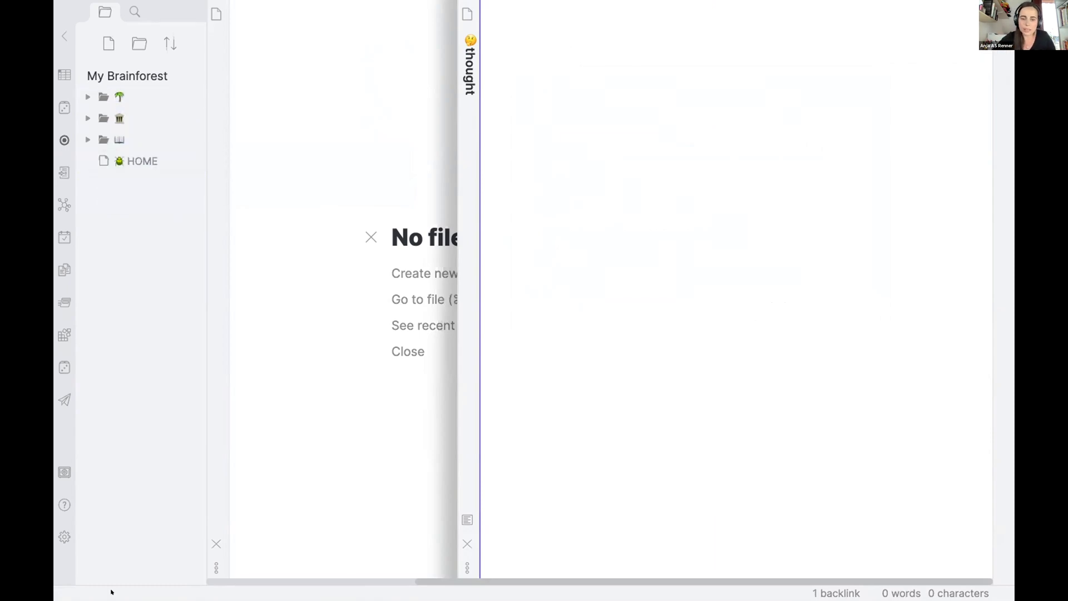
# - Close the empty thought note, reopen HOME, and select its last Daily Tasks line
pyautogui.click(466, 544)
pyautogui.click(134, 162)
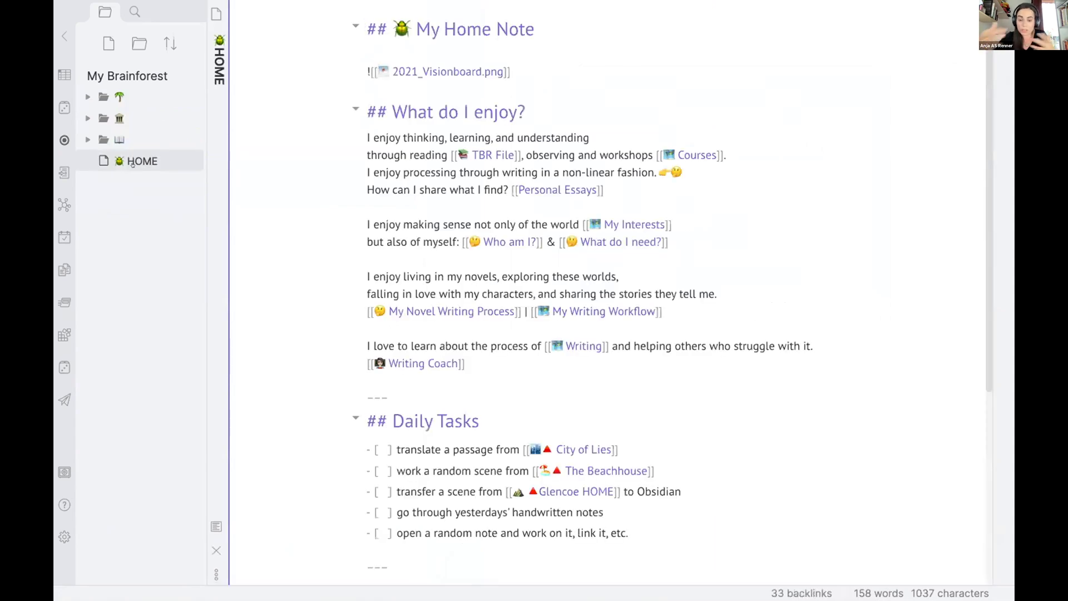
pyautogui.moveTo(396, 533); pyautogui.dragTo(622, 535)
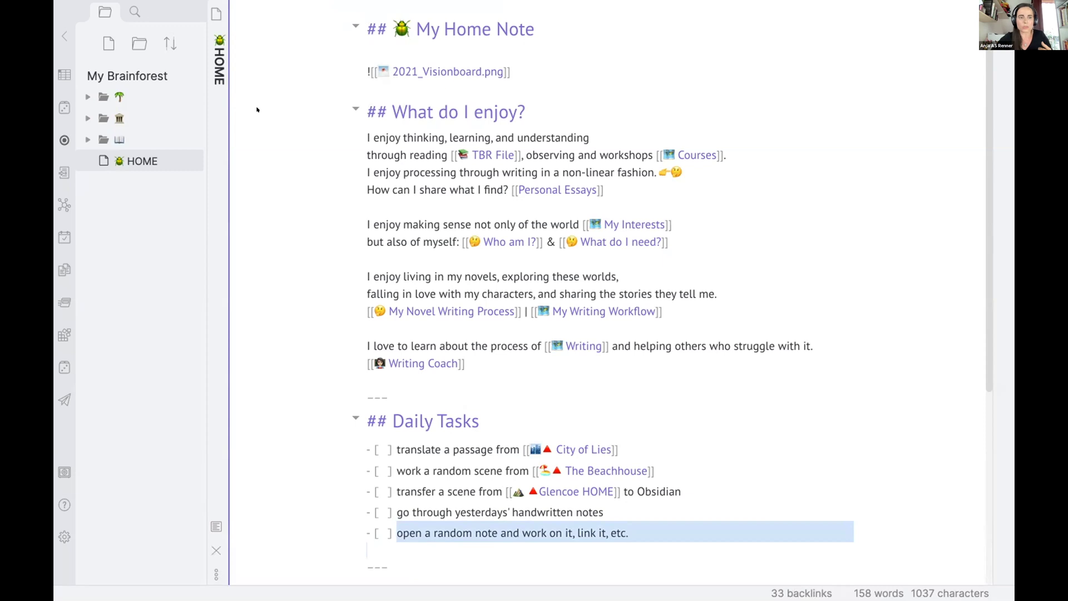
# - Open the graph view showing the whole My Brainforest vault's linked notes
pyautogui.click(64, 205)
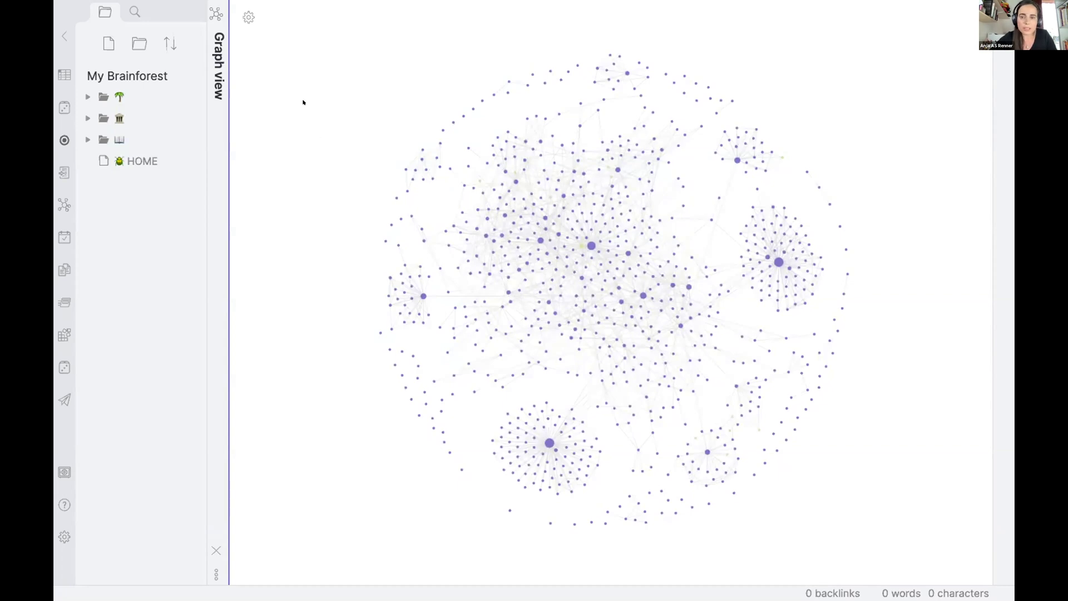
# - Search the vault for 'file: emoji' and open the Emoji Cheat Sheet note
pyautogui.click(135, 11)
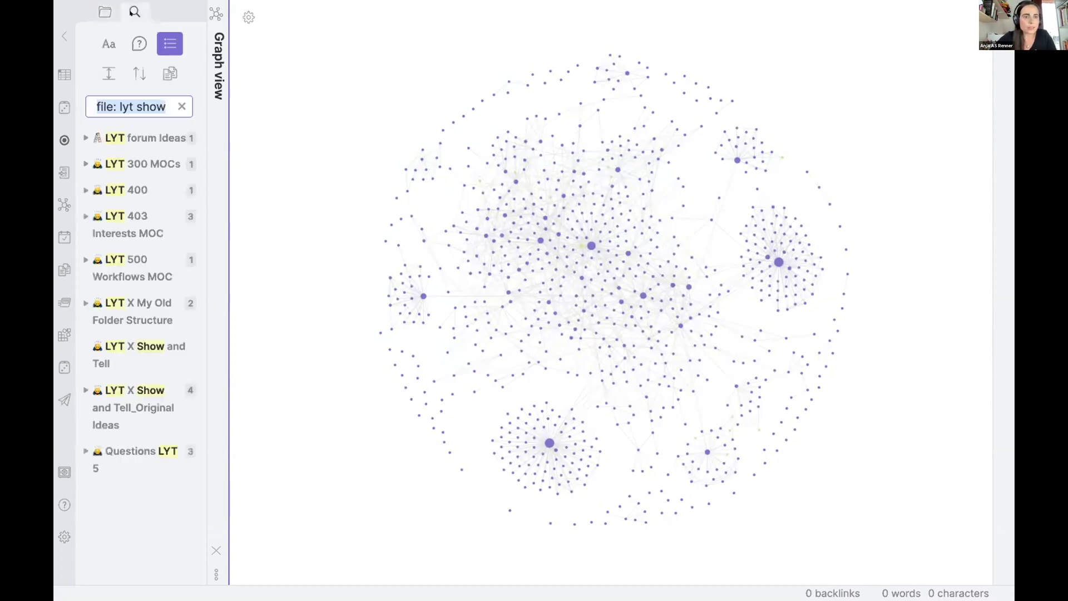
pyautogui.click(121, 104)
pyautogui.moveTo(120, 105); pyautogui.dragTo(165, 105)
pyautogui.write('emoj')
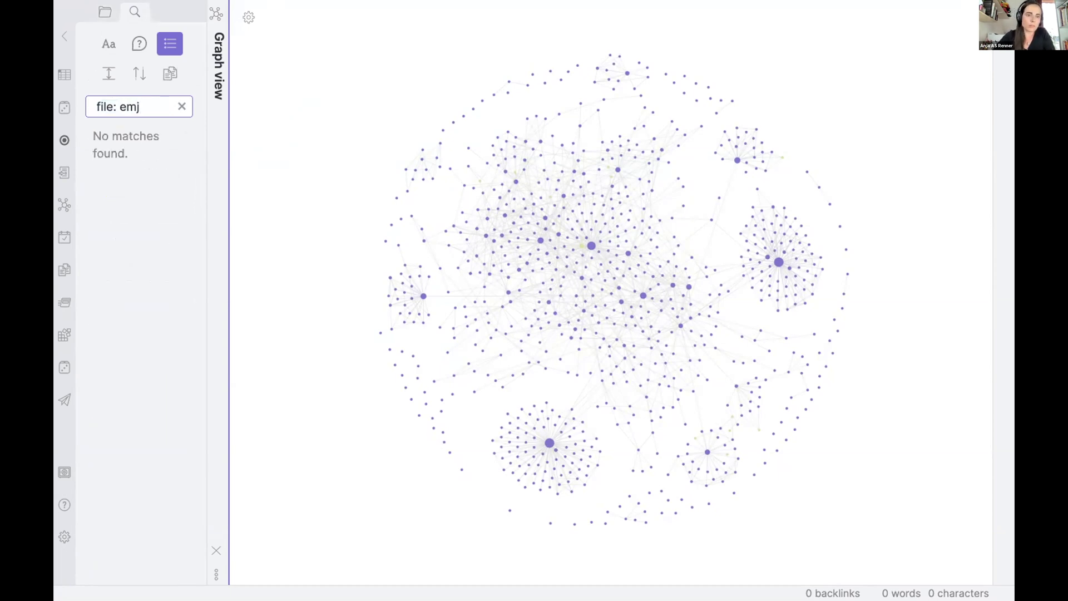
pyautogui.press('BackSpace')
pyautogui.write('oj')
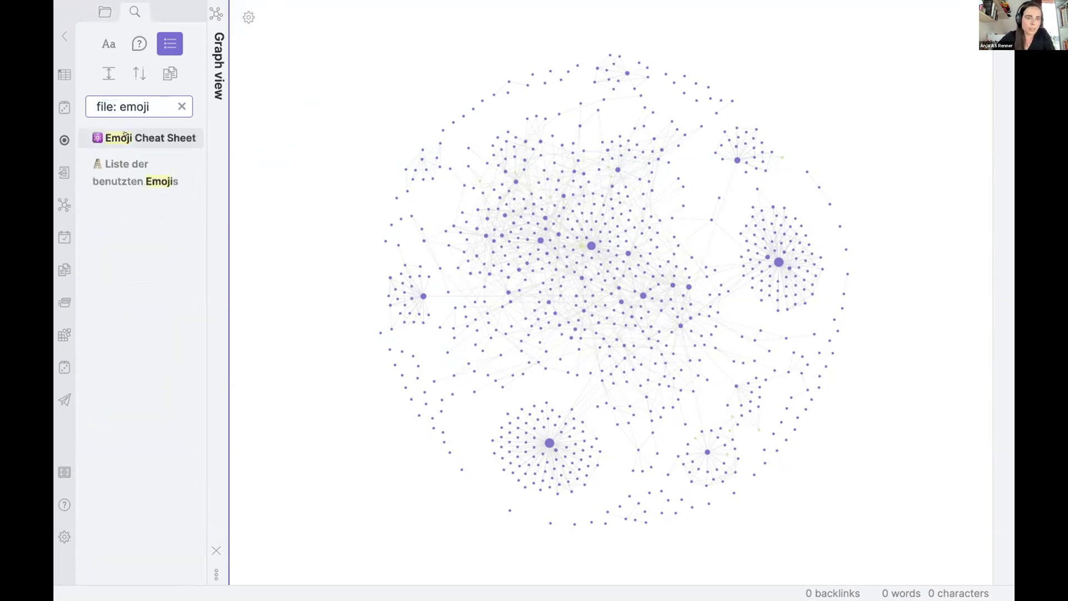
pyautogui.write('i')
pyautogui.click(144, 138)
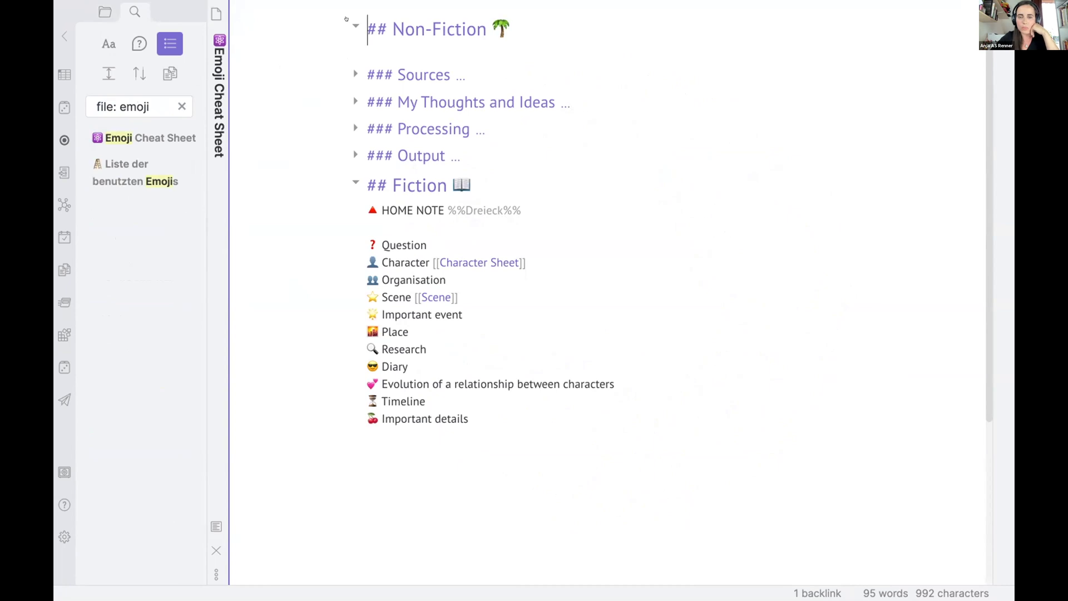
# - Fold Non-Fiction, expand the book folder, and briefly visit Coffee, Death & Cigarettes before returning
pyautogui.click(348, 26)
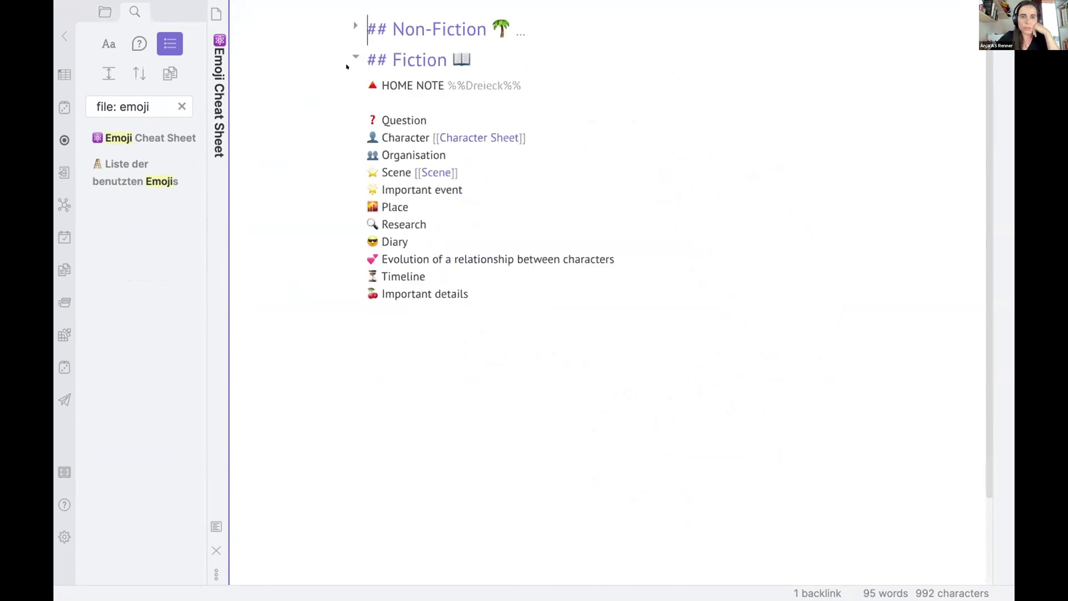
pyautogui.moveTo(367, 81); pyautogui.dragTo(439, 273)
pyautogui.click(375, 72)
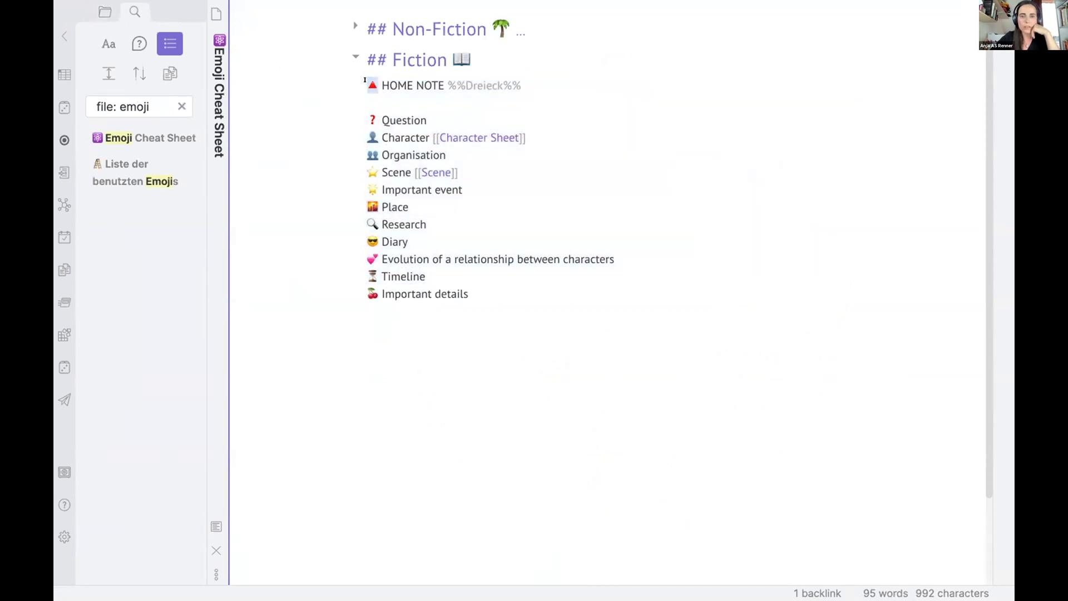
pyautogui.click(100, 9)
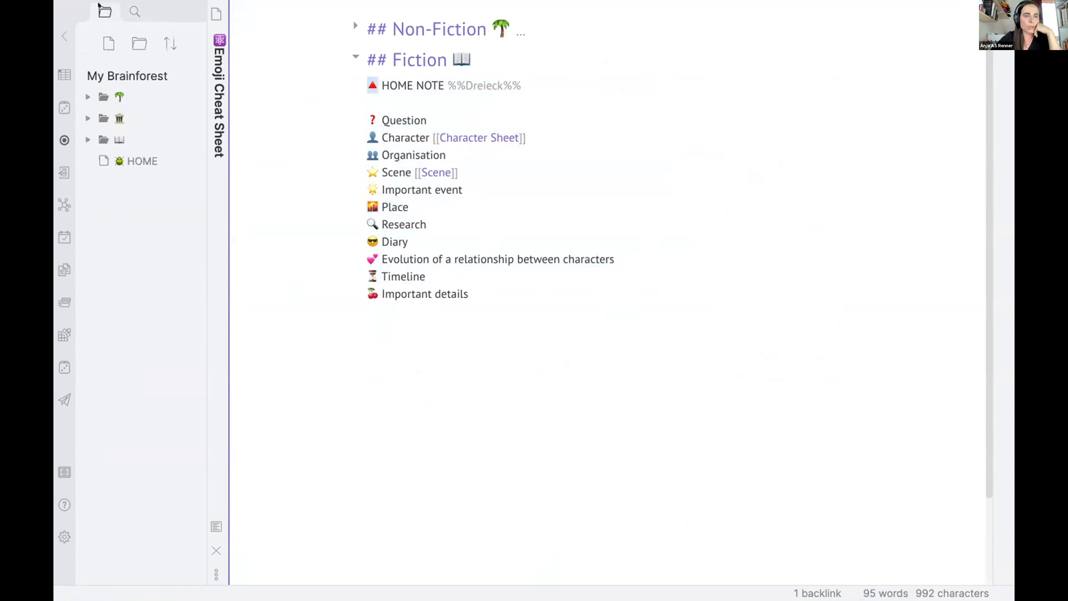
pyautogui.click(88, 139)
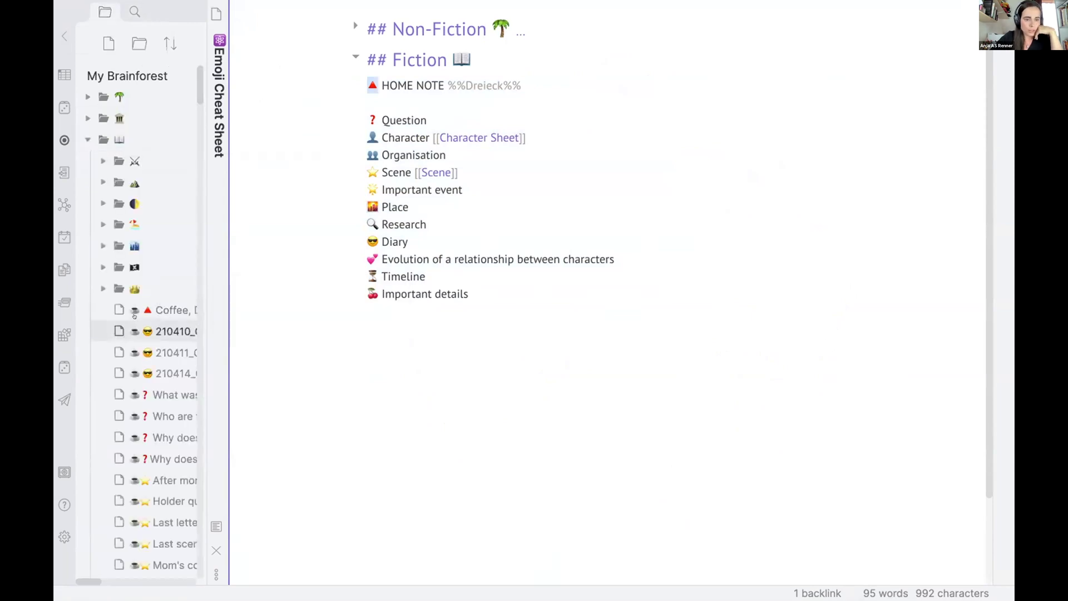
pyautogui.click(134, 314)
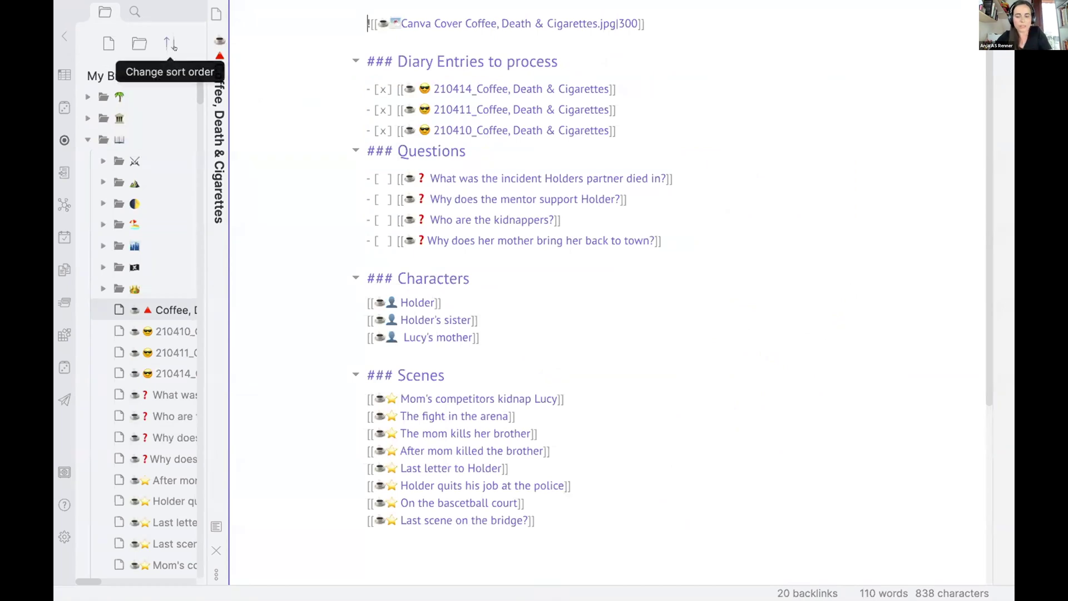
pyautogui.press('super+alt+Left')
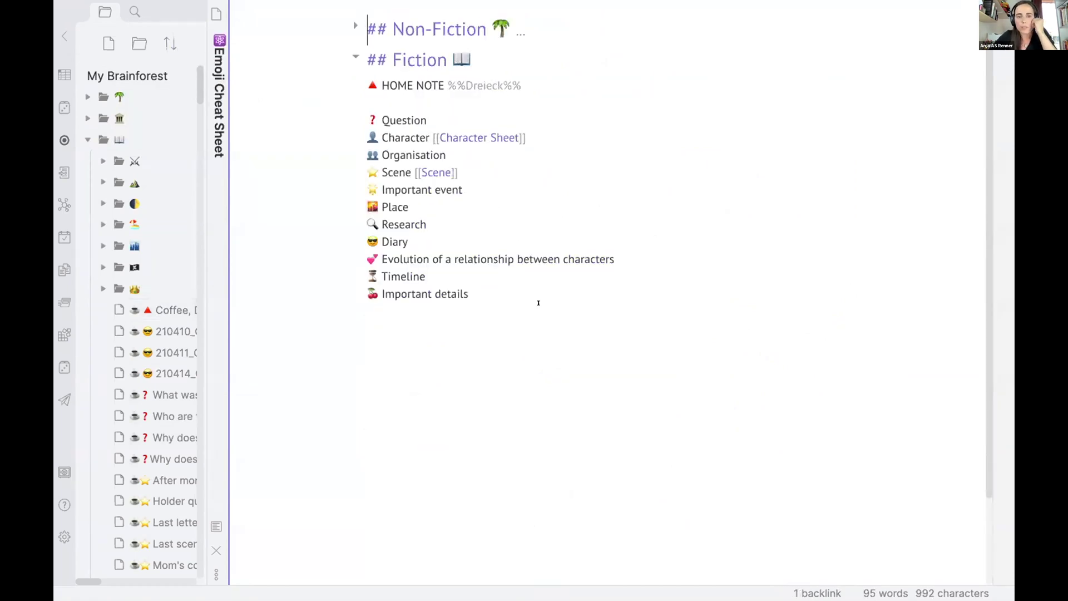
# - Fold Fiction, unfold Non-Fiction, toggle its Sources, Thoughts and Processing subsections, and collapse the book folder
pyautogui.click(353, 55)
pyautogui.click(355, 25)
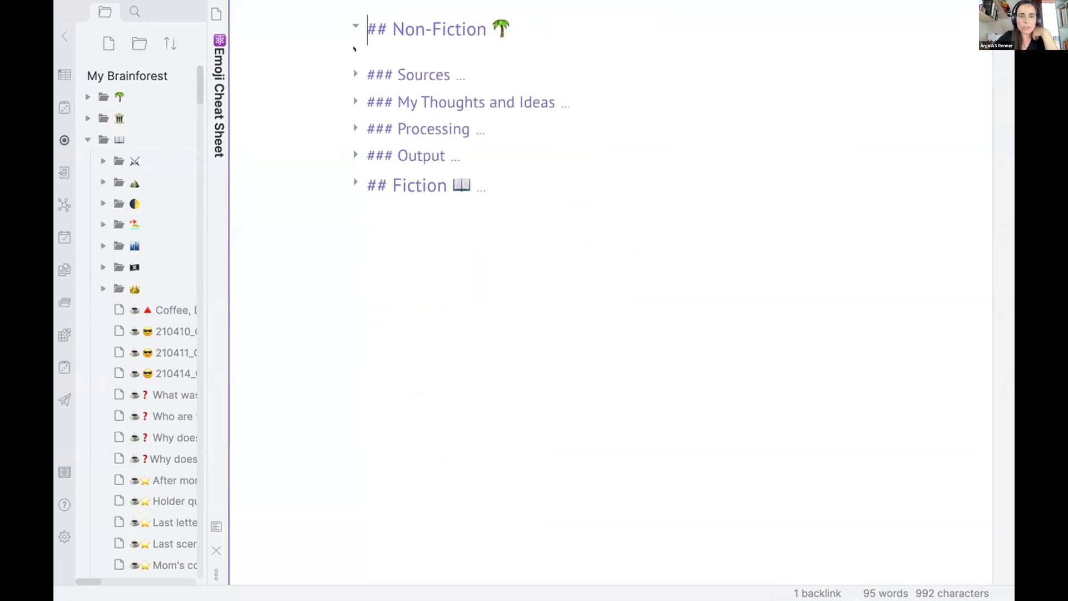
pyautogui.click(355, 74)
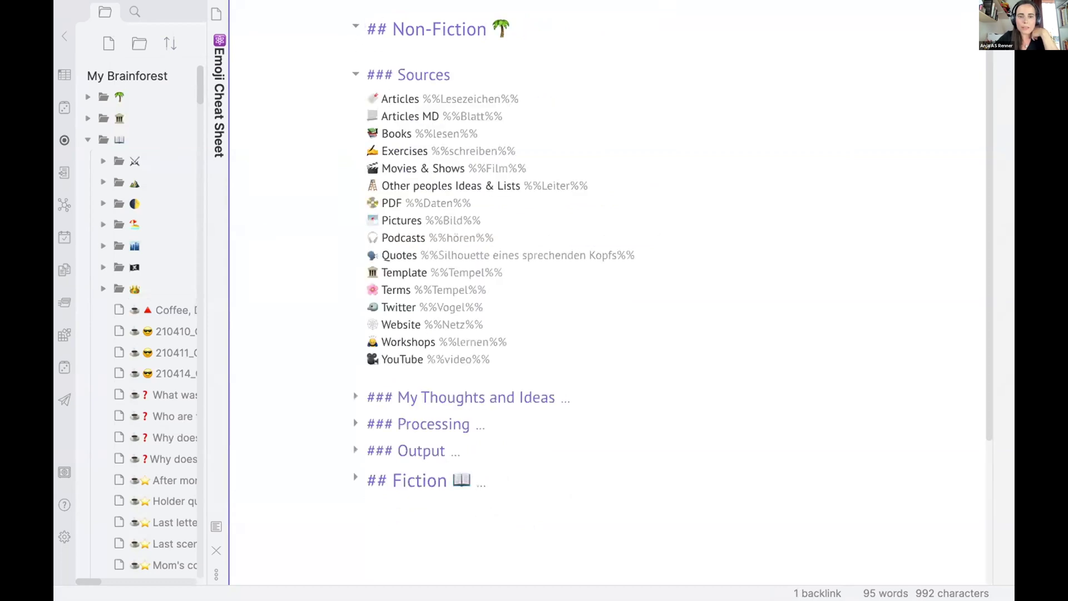
pyautogui.click(355, 396)
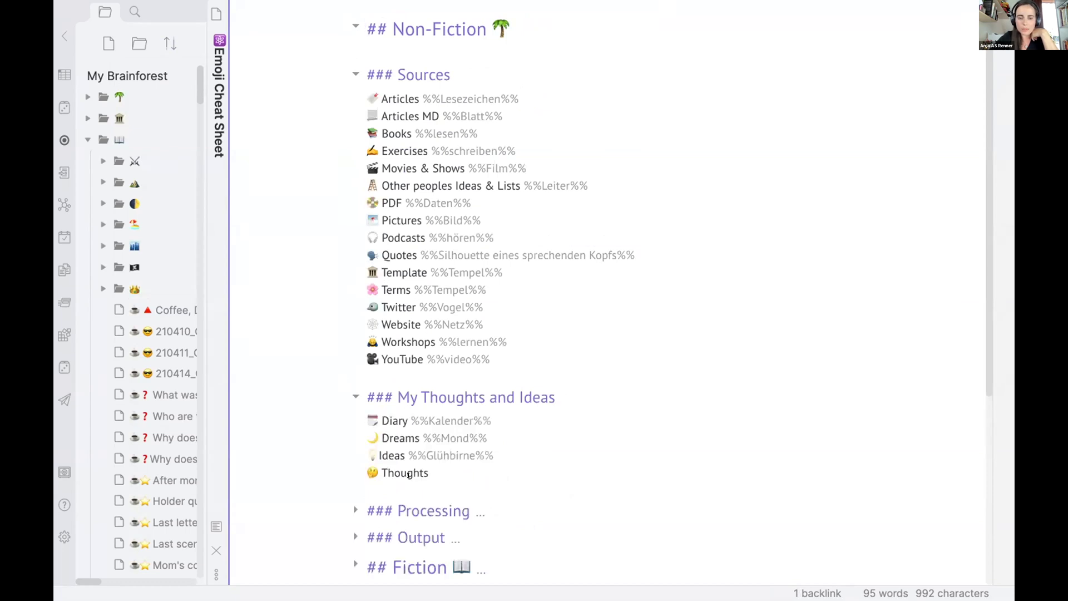
pyautogui.click(355, 397)
pyautogui.click(355, 423)
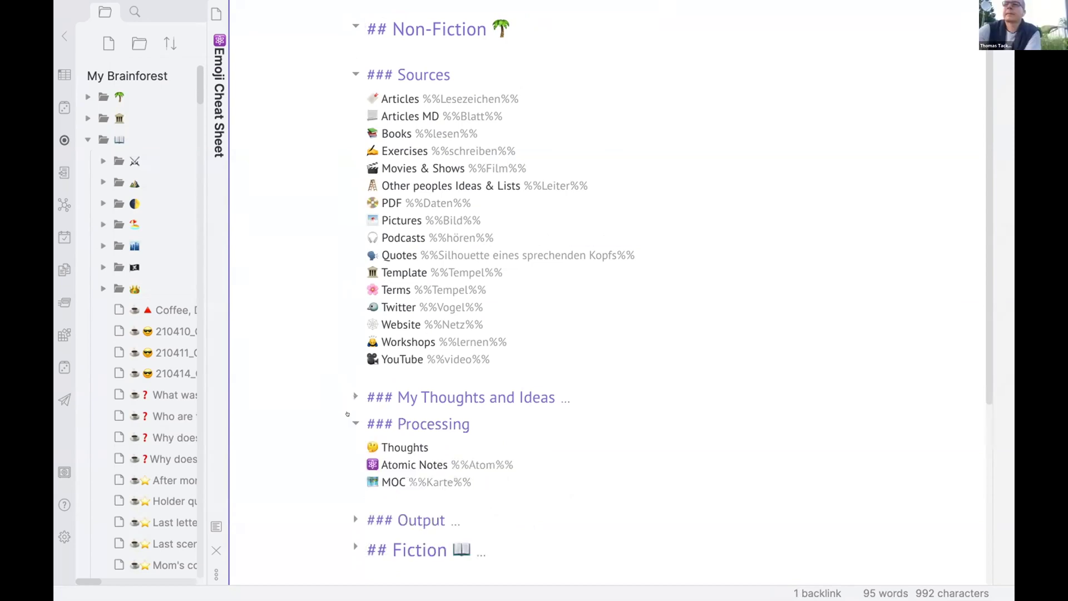
pyautogui.click(355, 422)
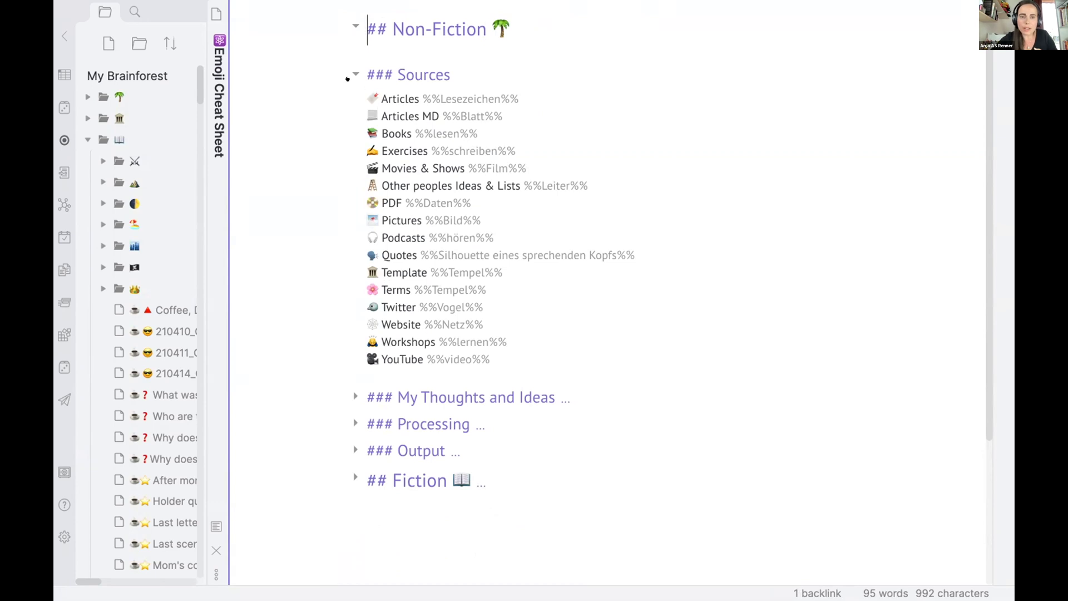
pyautogui.click(354, 75)
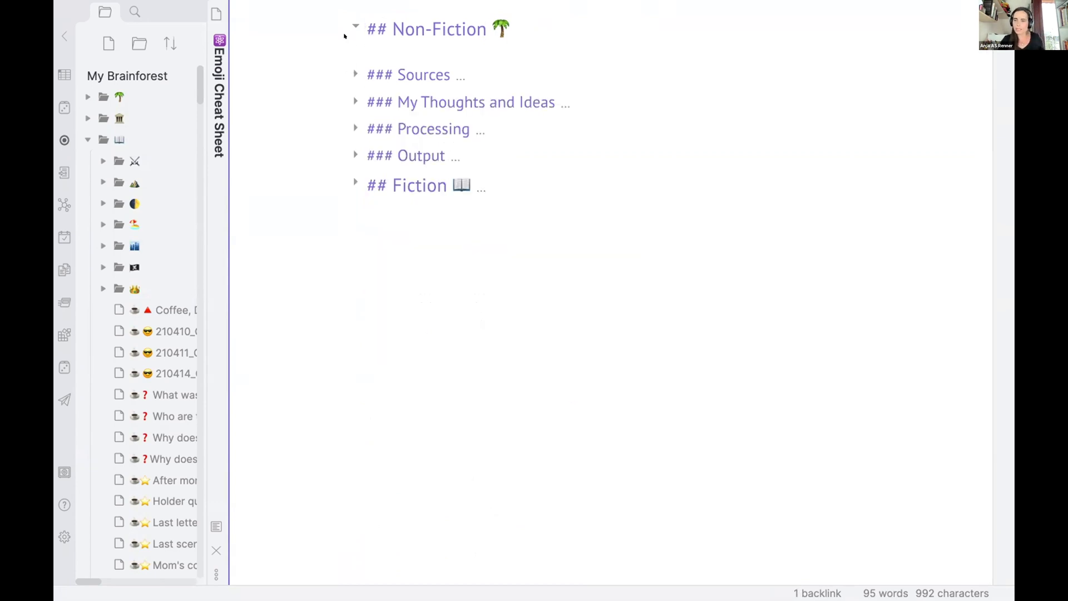
pyautogui.click(89, 139)
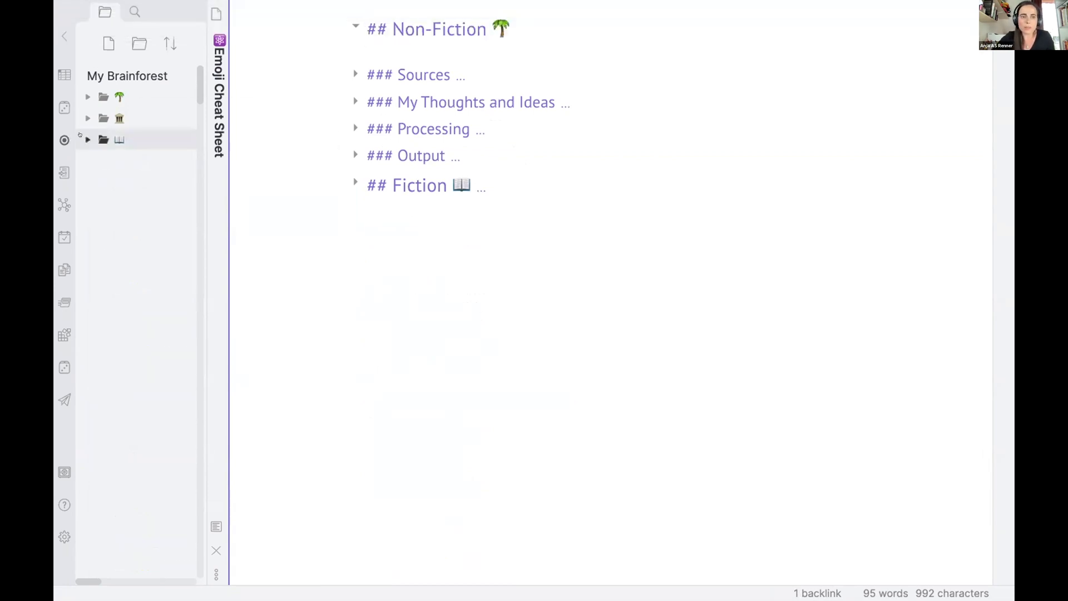
pyautogui.click(142, 160)
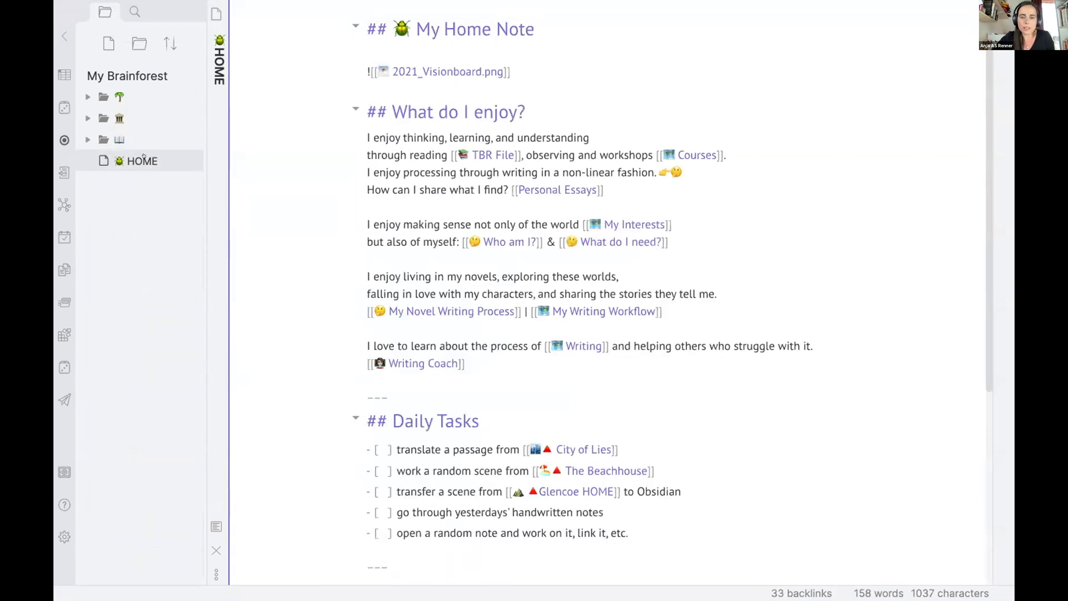